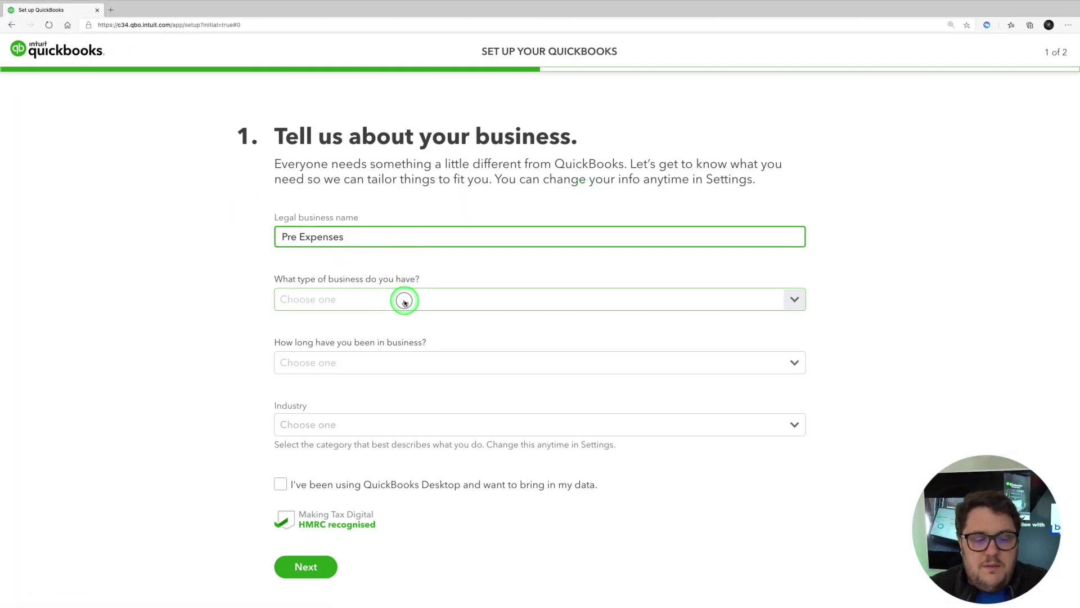
Set the business type to Private limited company and go to the Banking transactions page
left_click(404, 302)
left_click(349, 368)
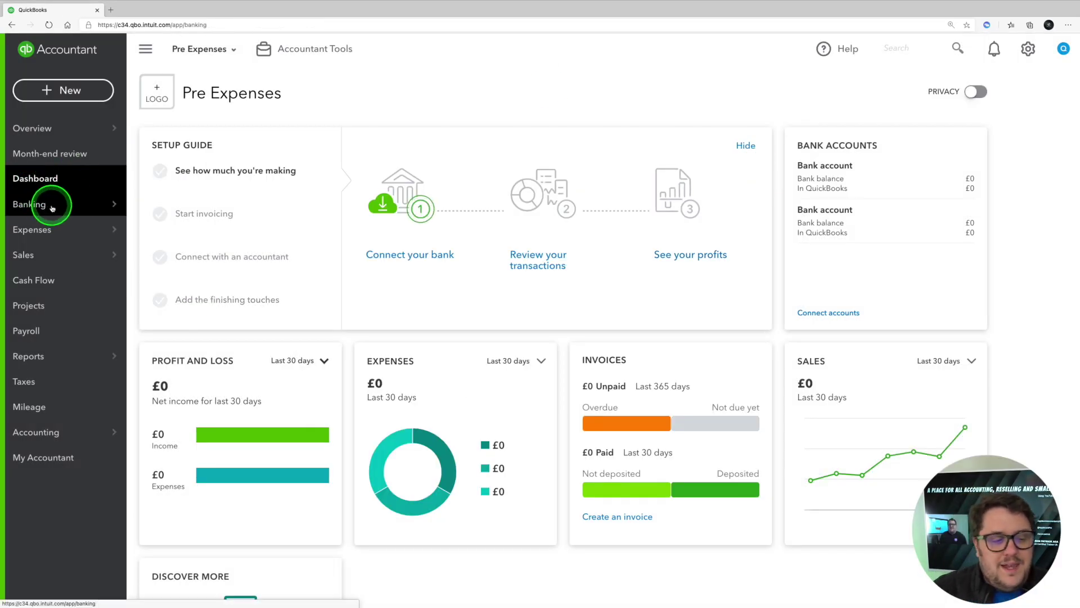
left_click(31, 197)
mouse_move(133, 203)
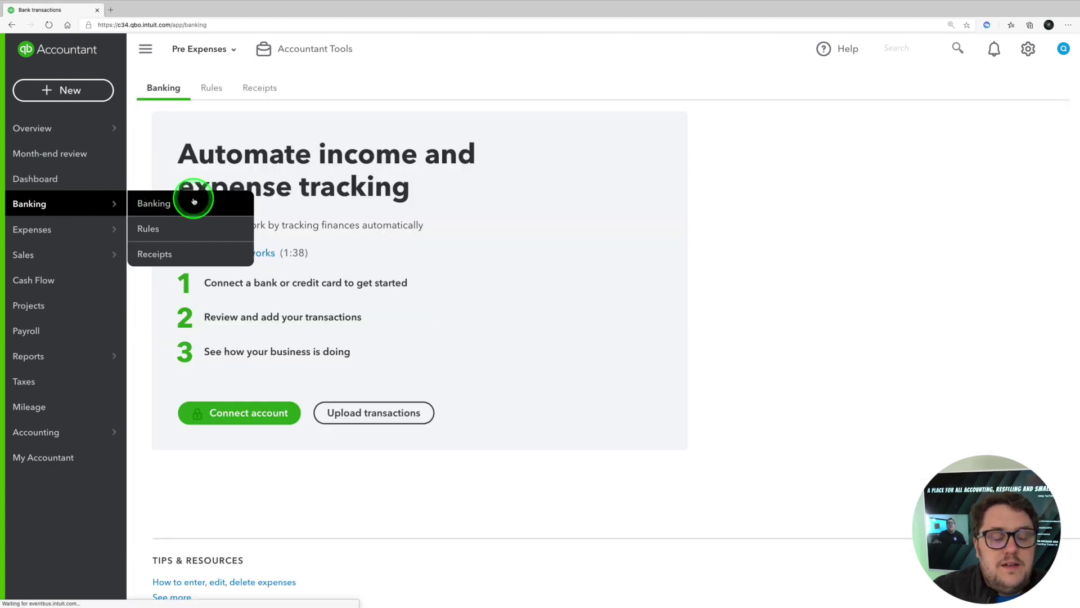
left_click(193, 201)
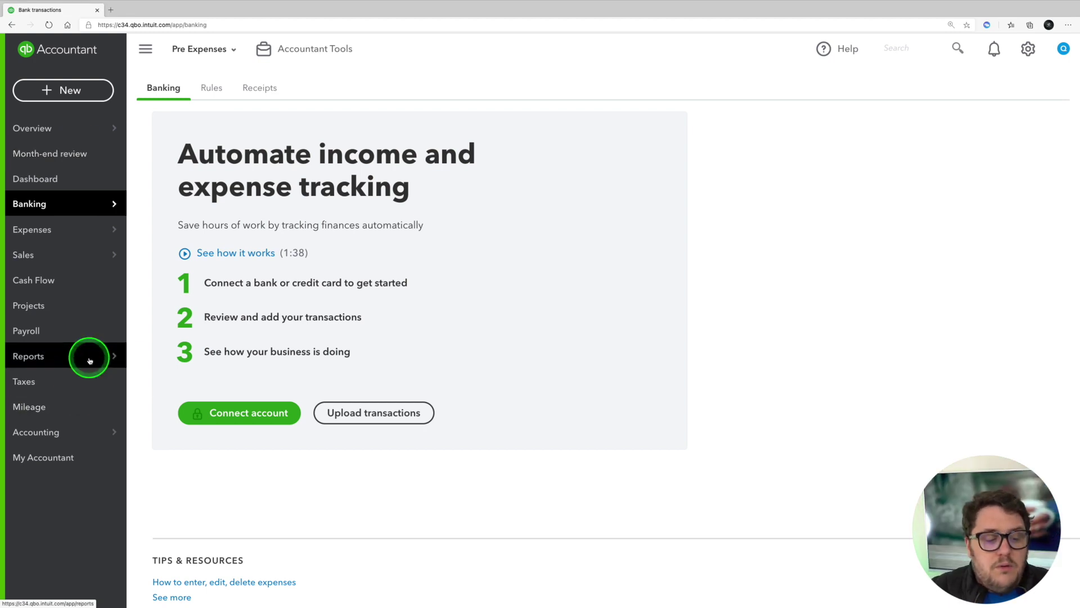
Open the Chart of Accounts from the Accounting menu
mouse_move(87, 357)
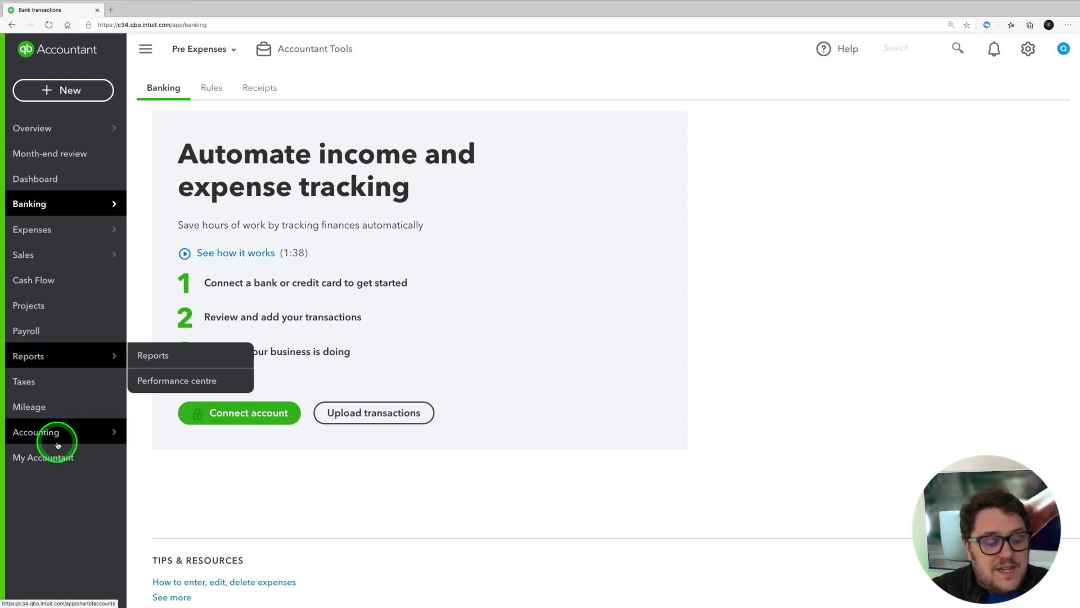
mouse_move(56, 432)
left_click(174, 433)
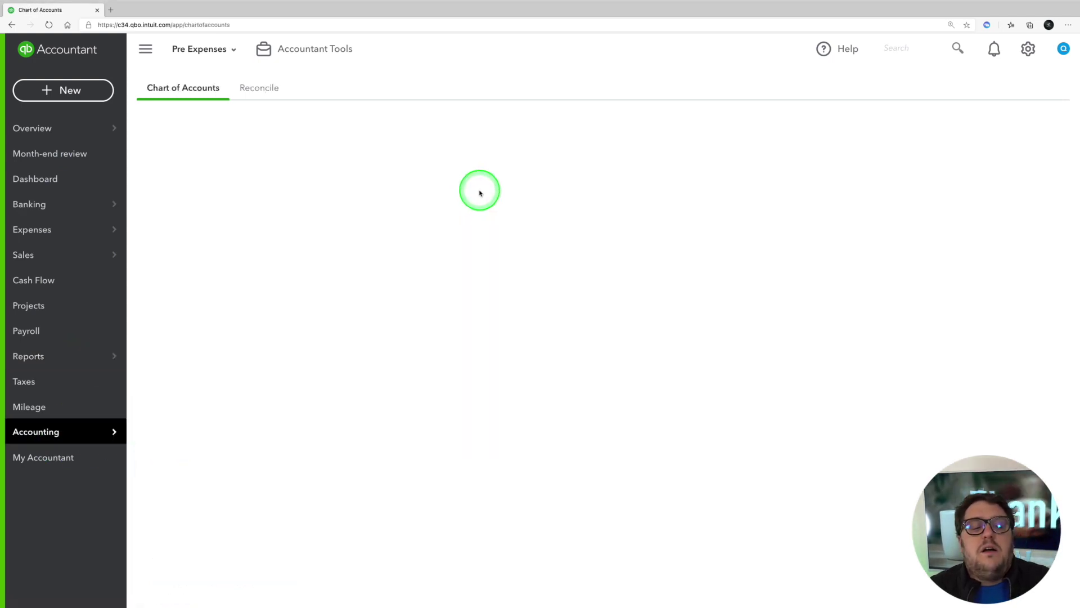
Create a Cash on hand account named Directors Loan Account, then go back to the Dashboard
left_click(584, 316)
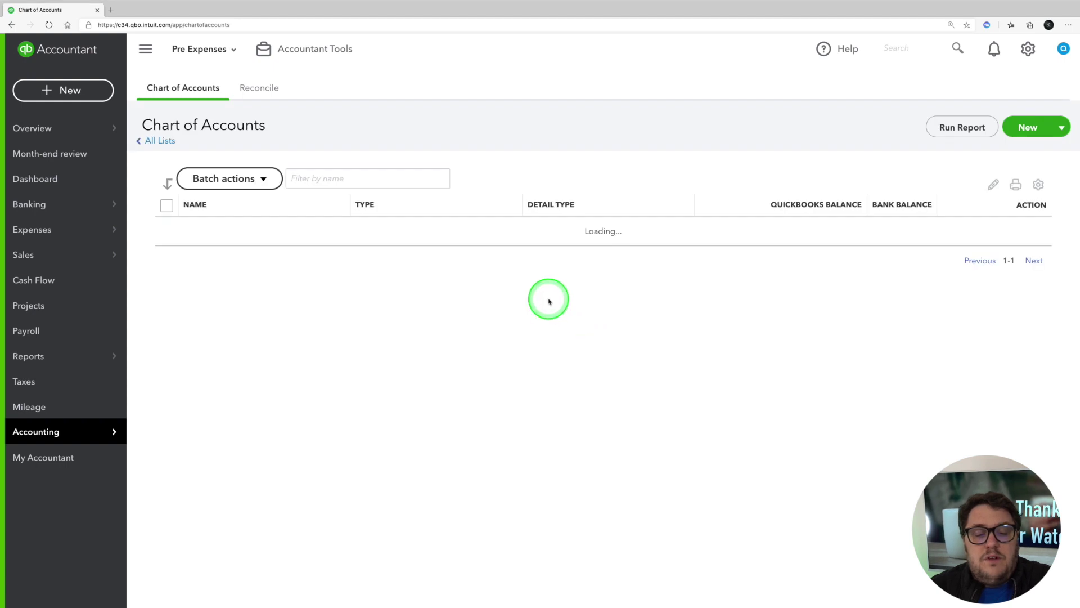
left_click(1010, 136)
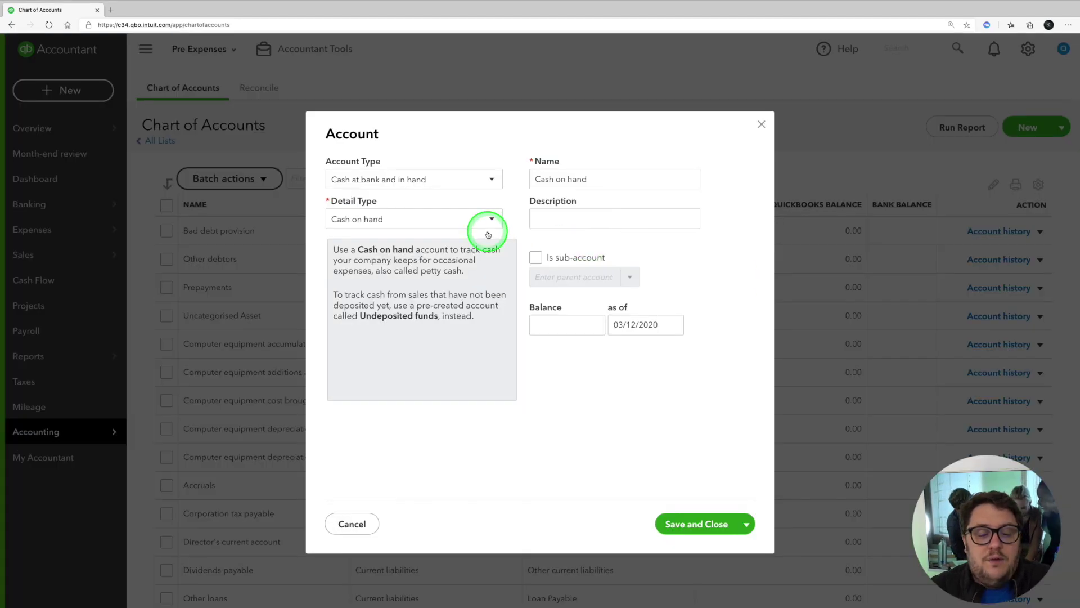
triple_click(588, 176)
type("Directors Loan Account")
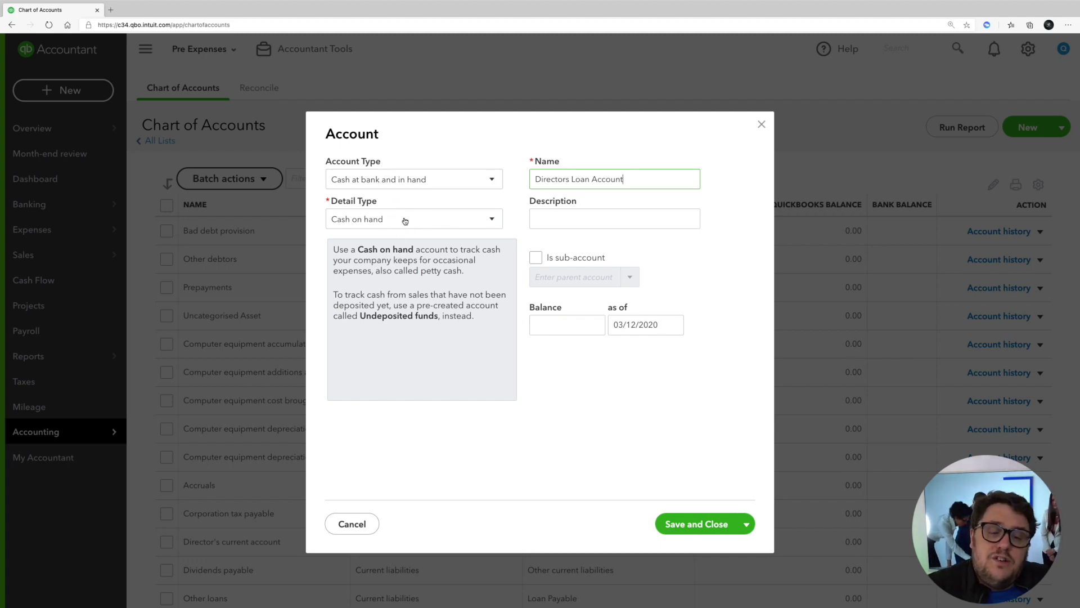
left_click(691, 524)
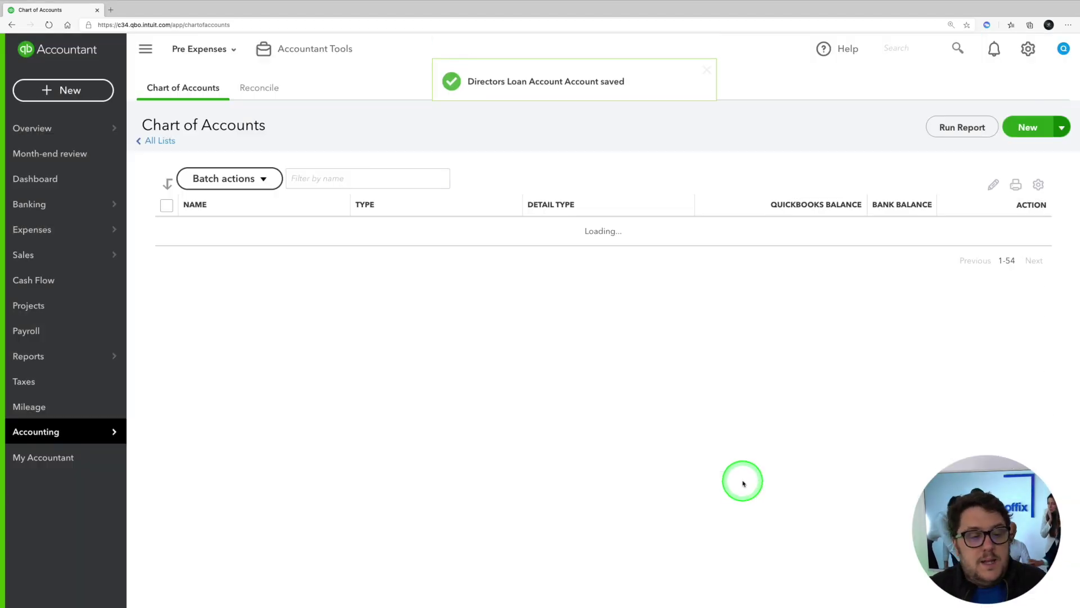
left_click(34, 177)
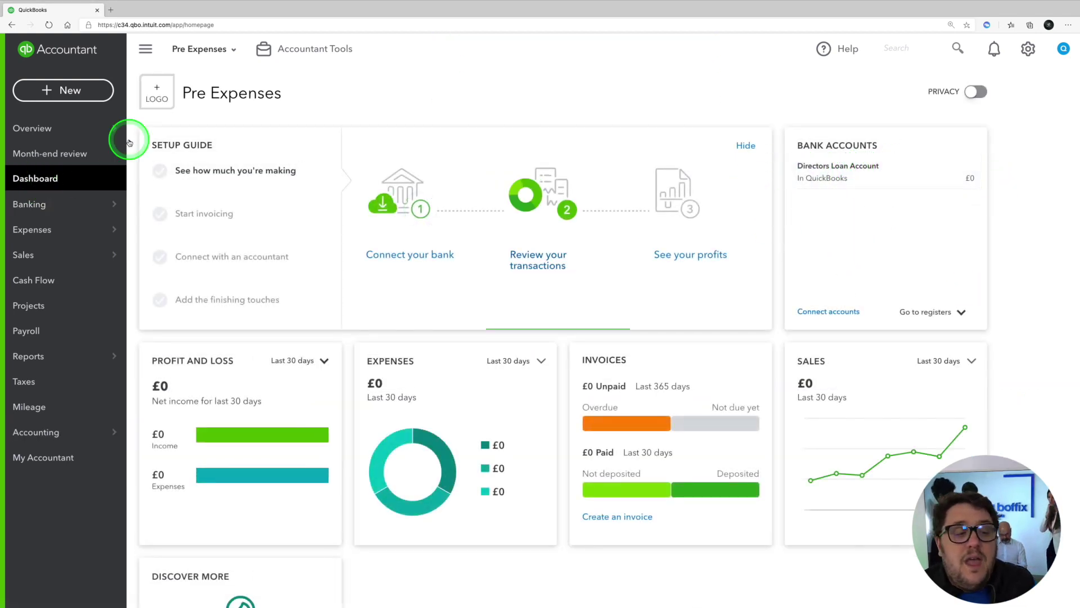
Start a PC World expense paid from the Directors Loan Account, dated 09/11/2020
left_click(38, 95)
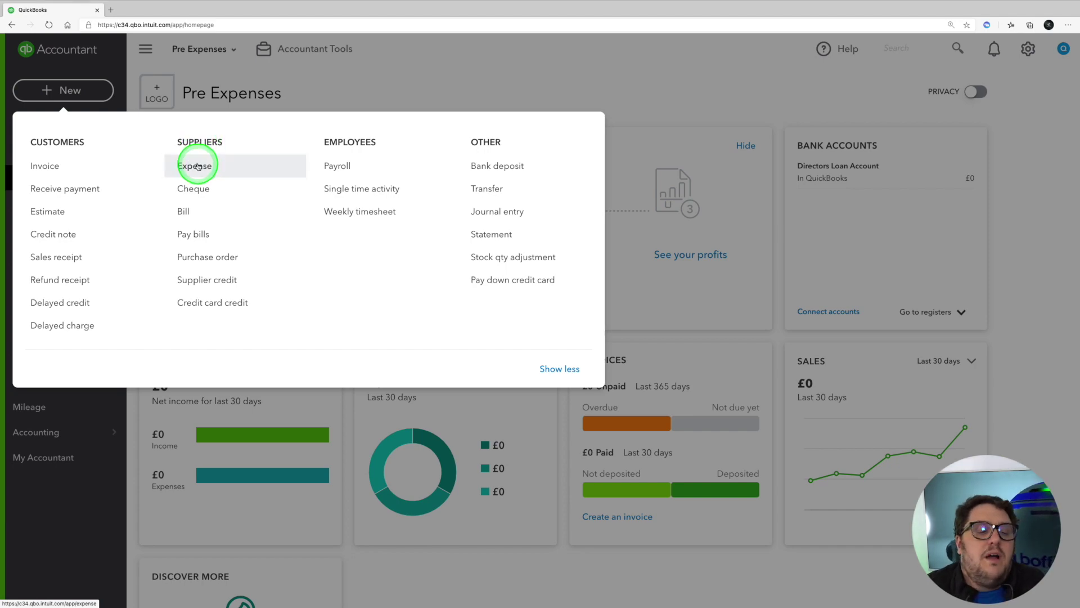
left_click(193, 165)
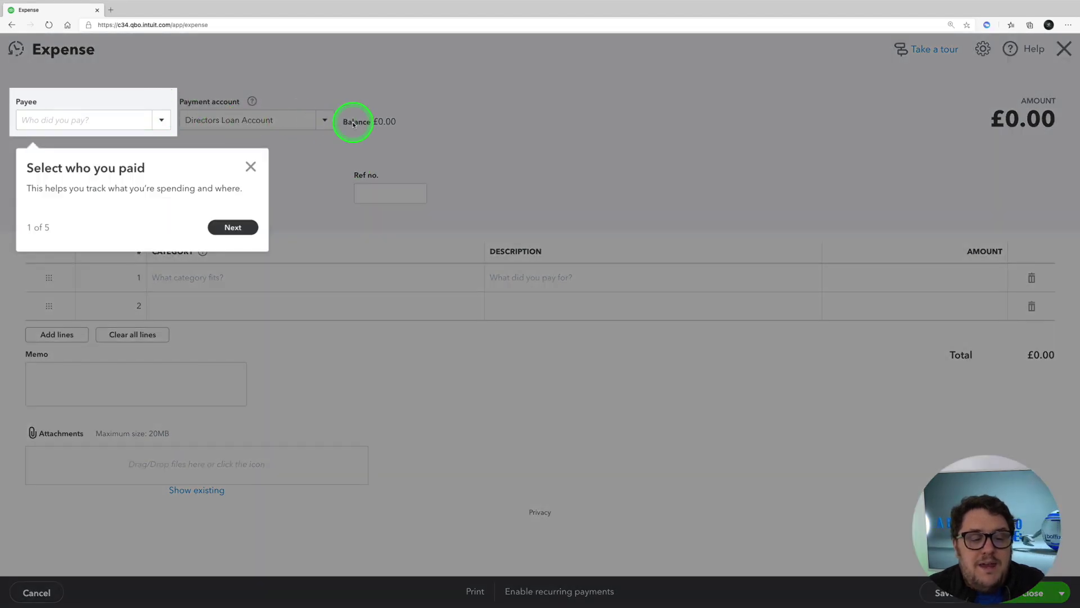
left_click(250, 166)
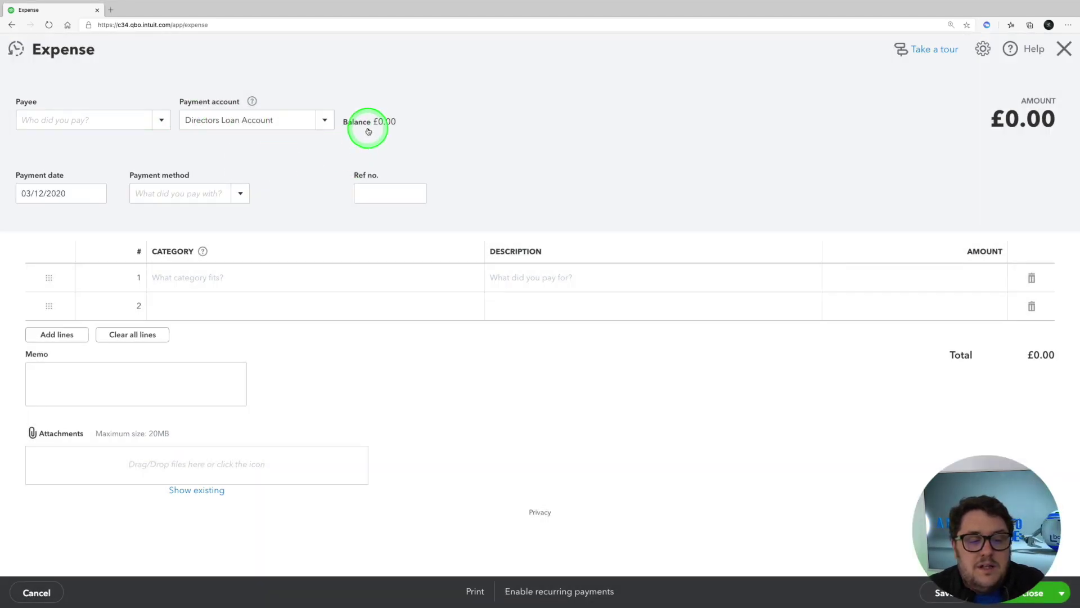
left_click(331, 124)
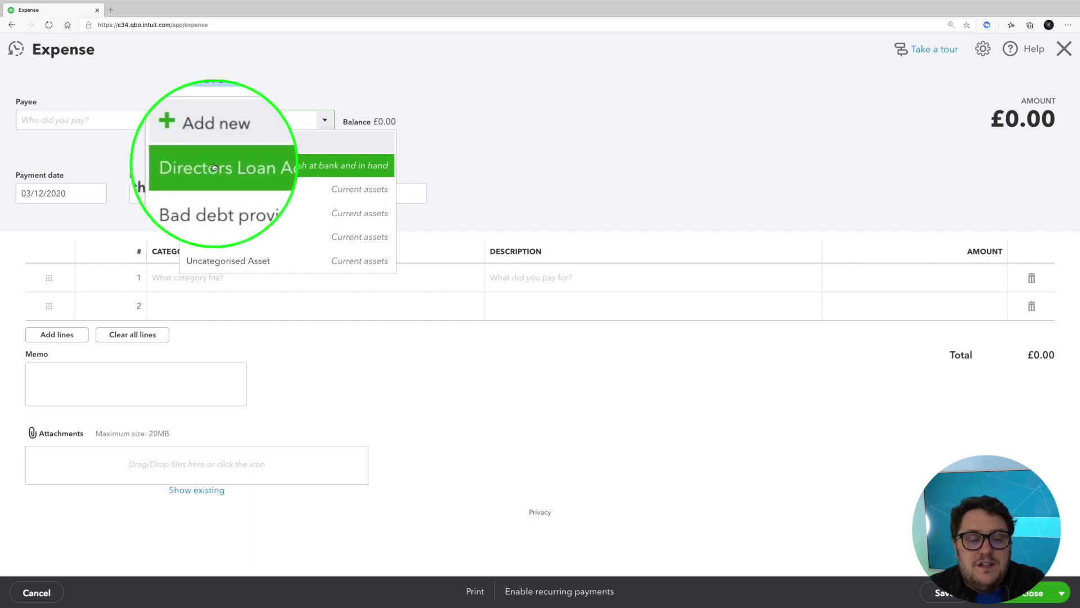
left_click(250, 166)
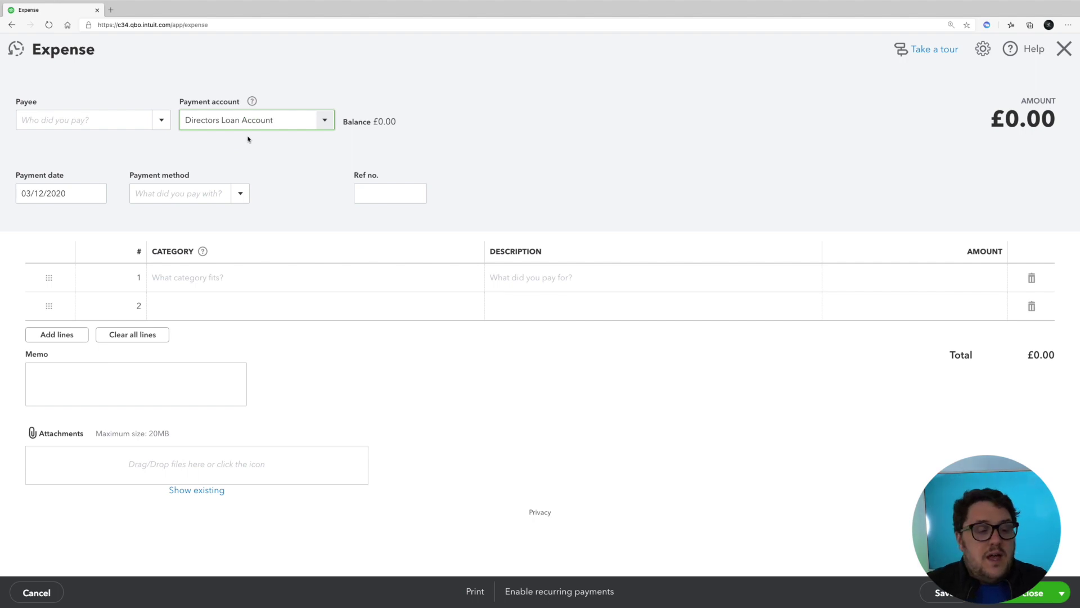
left_click(109, 120)
type("PC W")
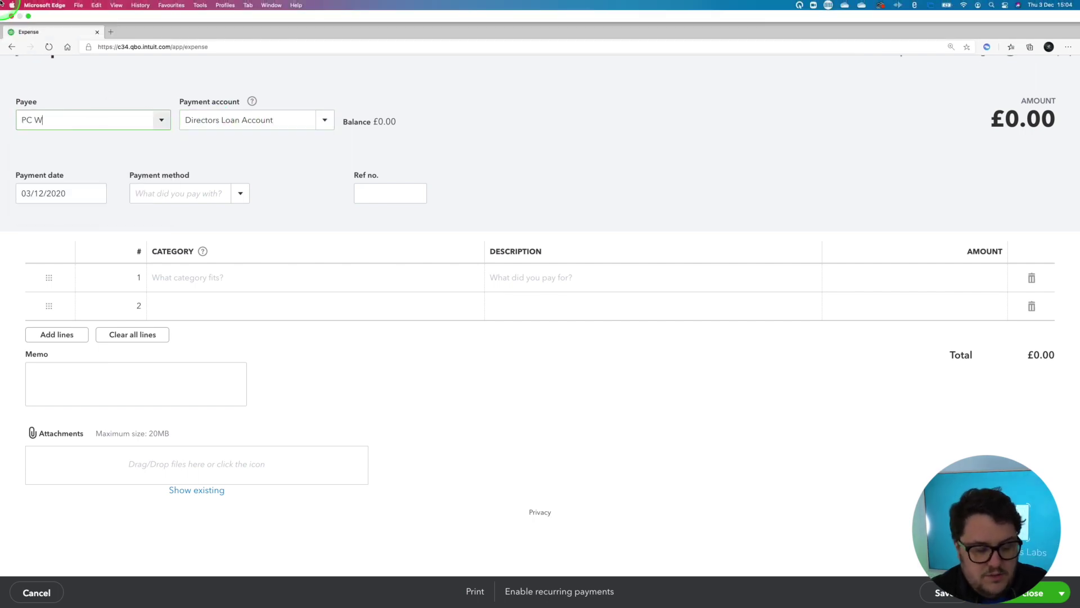
left_click(45, 191)
key("BackSpace")
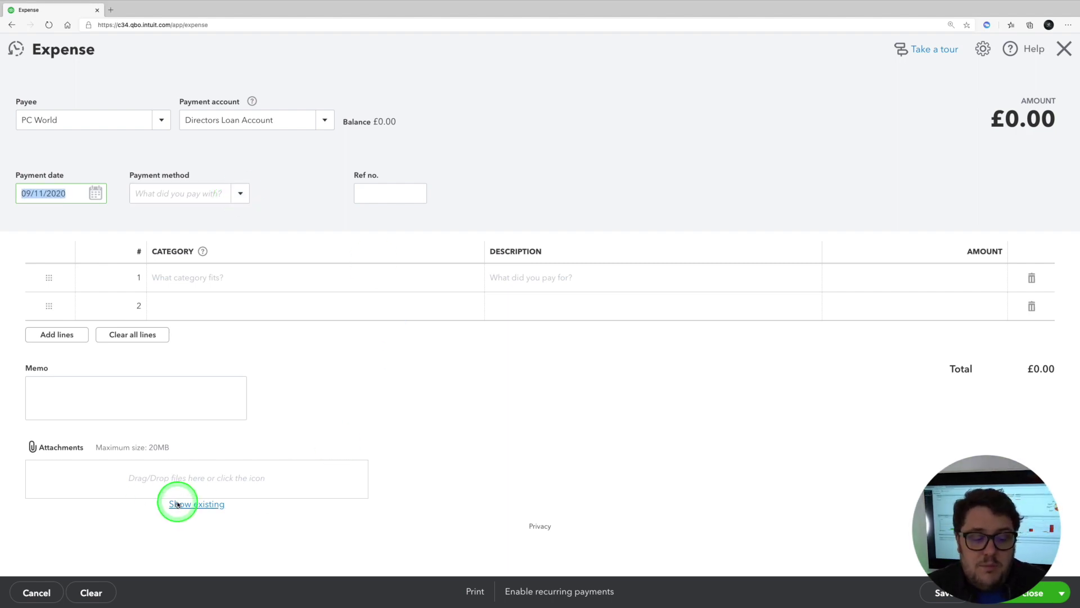
Add a £1,500 line to Computer equipment additions at cost and save the expense
left_click(201, 269)
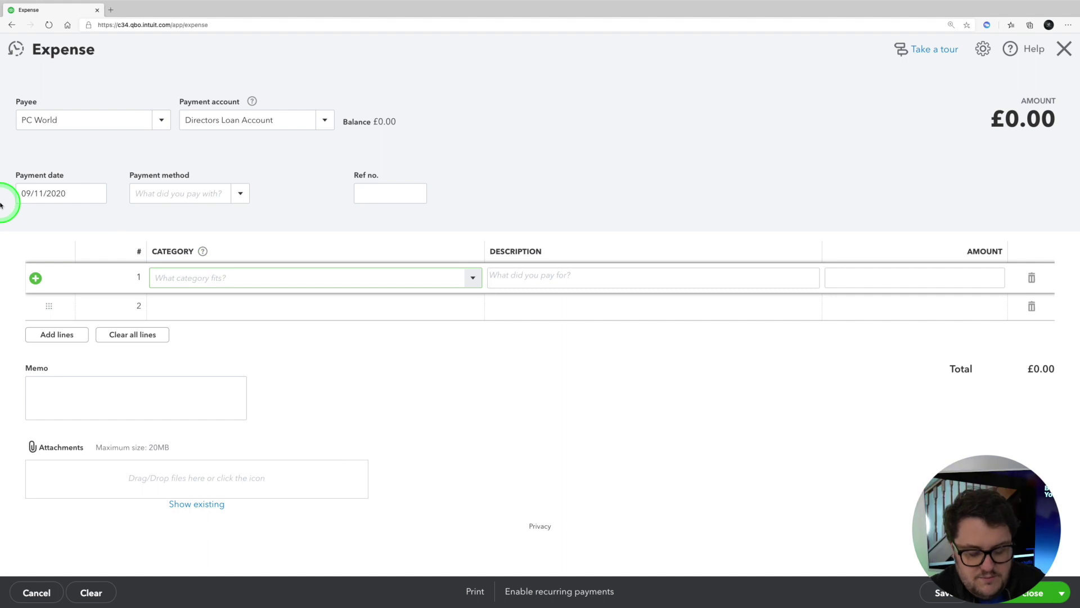
type("Computer running costs")
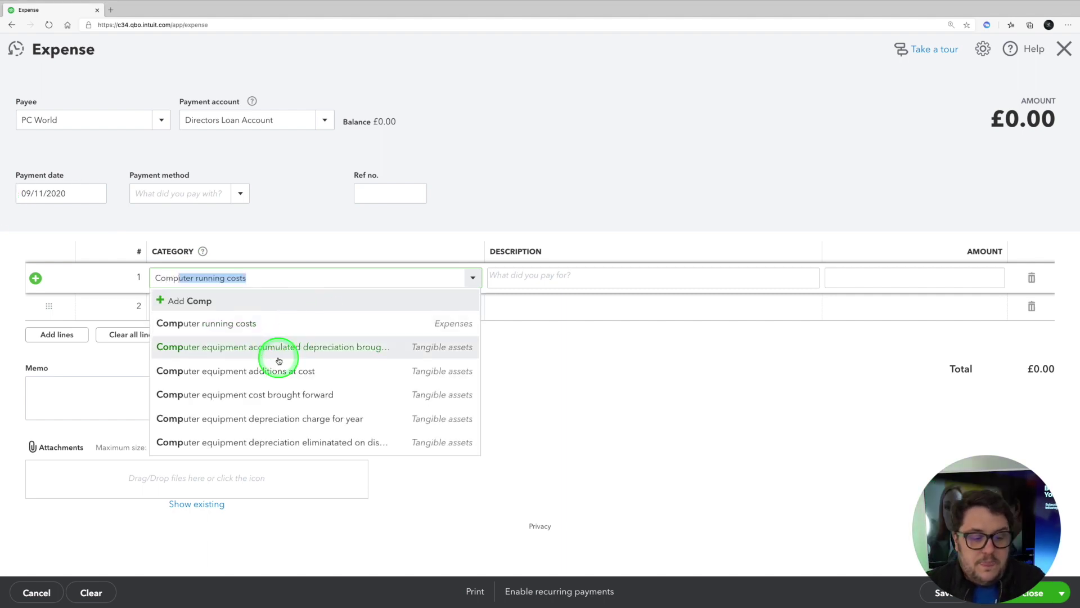
left_click(284, 370)
key("Tab")
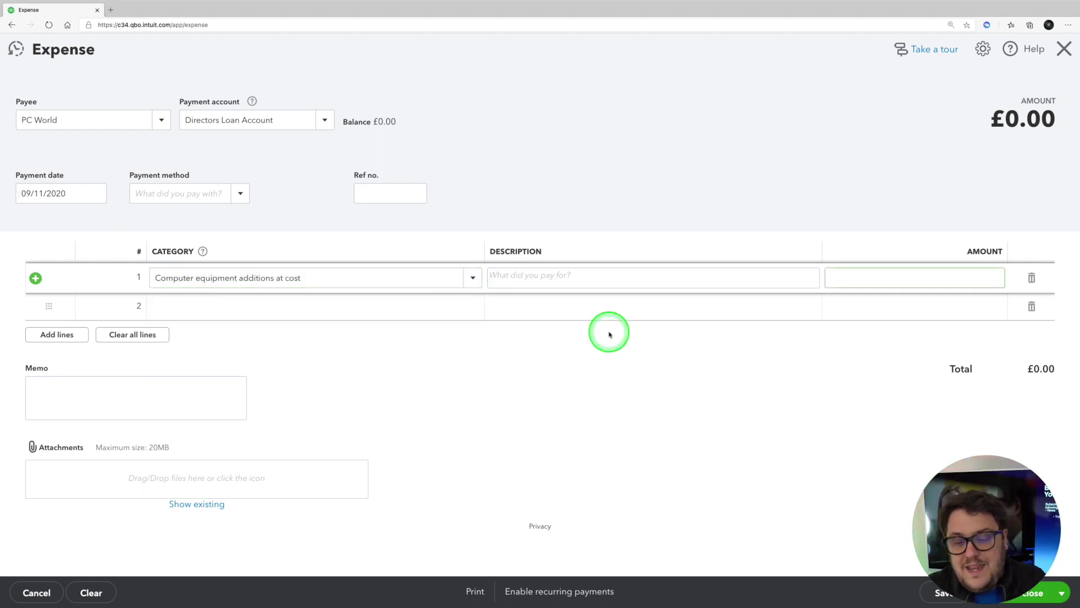
type("1,500")
left_click(609, 334)
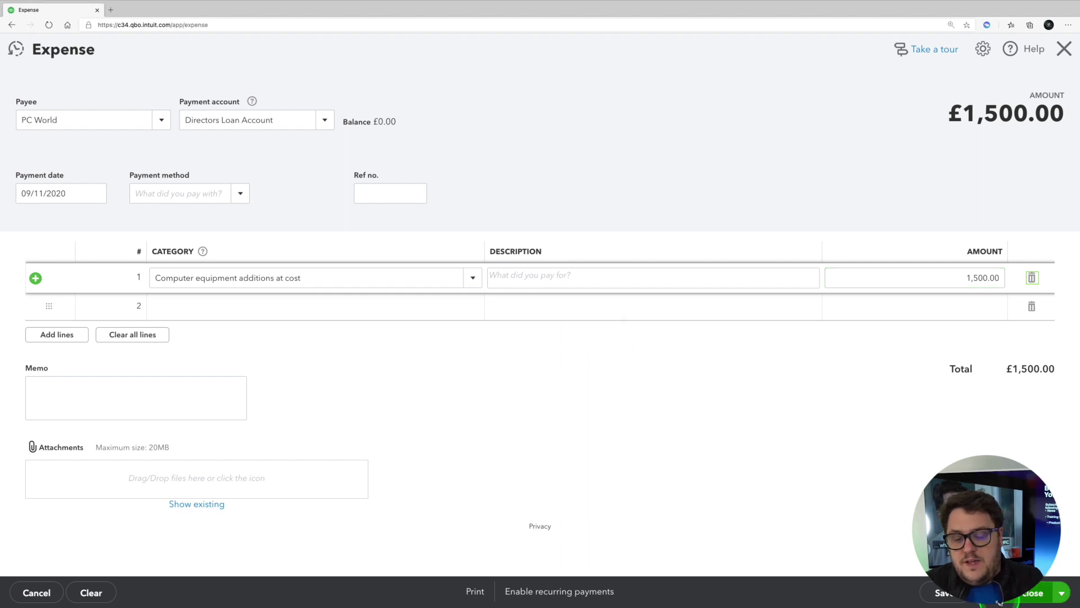
left_click(986, 207)
key("ctrl+alt+d")
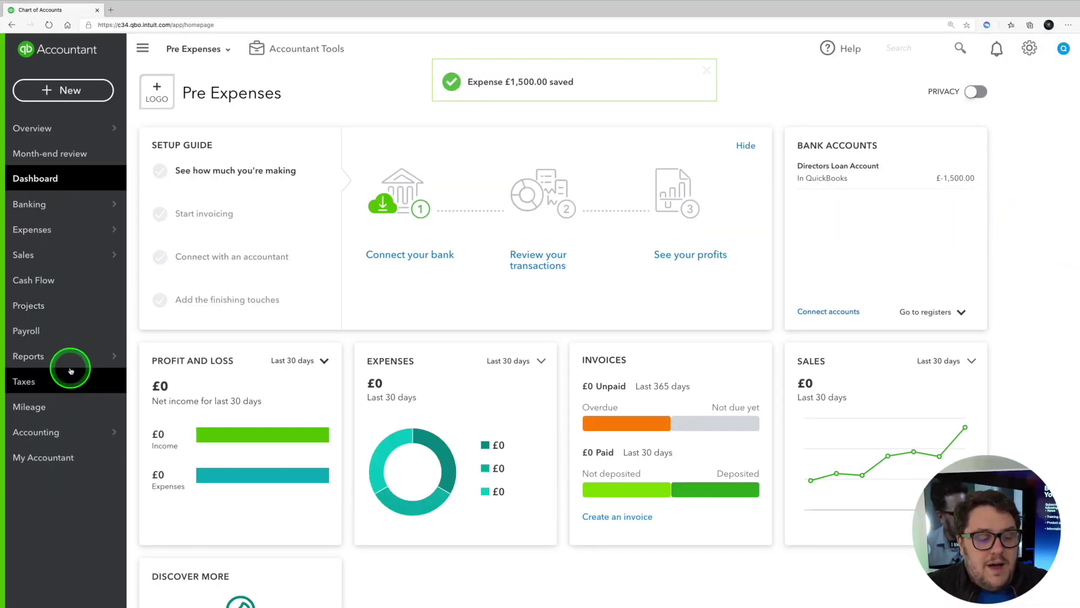
left_click(101, 358)
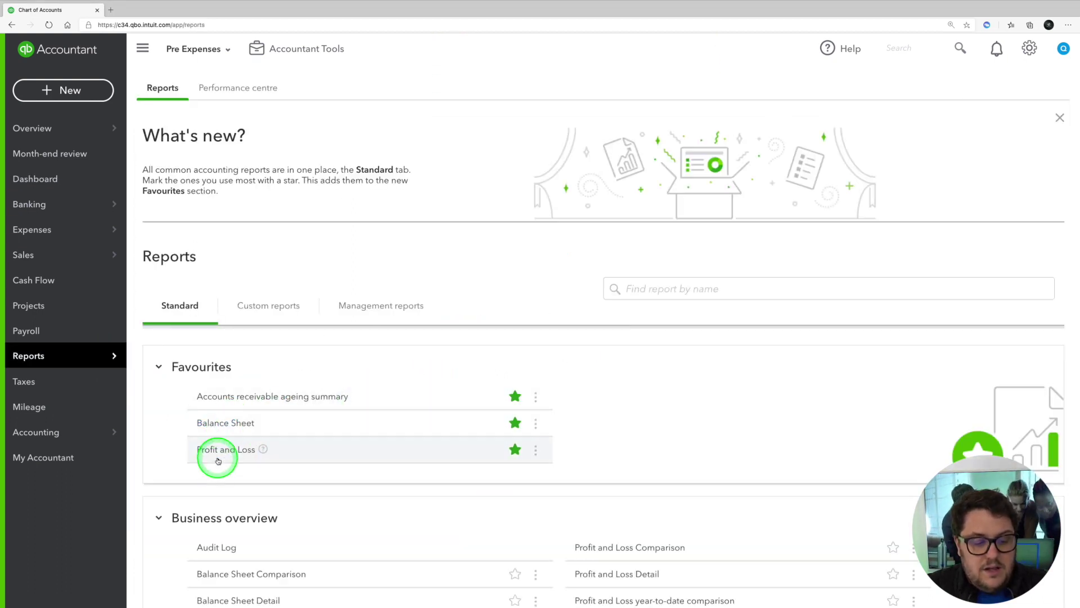
left_click(220, 426)
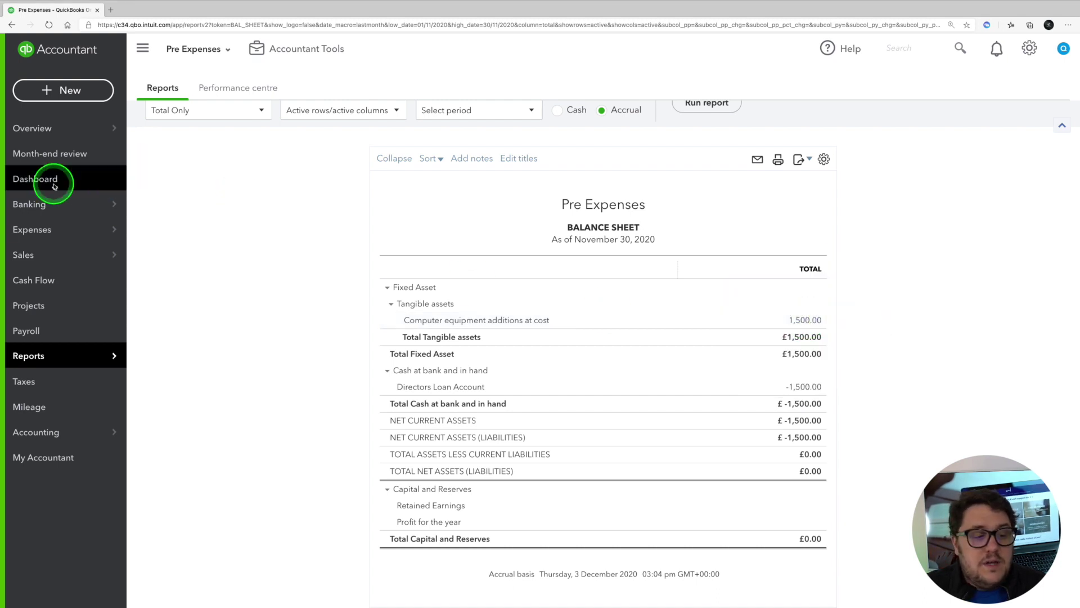
left_click(30, 179)
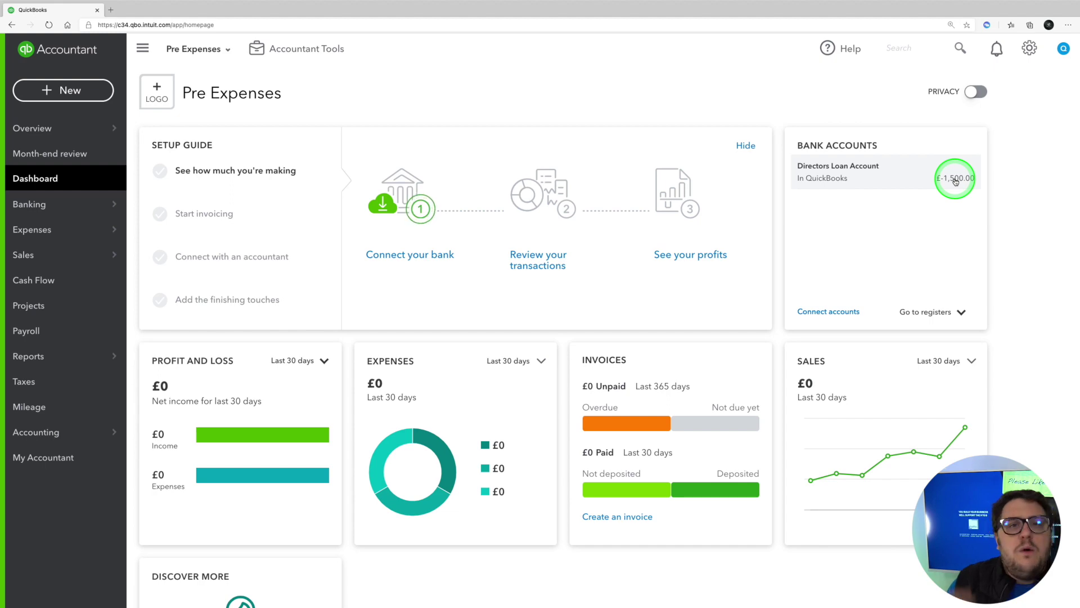
Open a new blank Expense form from the + New menu
left_click(56, 90)
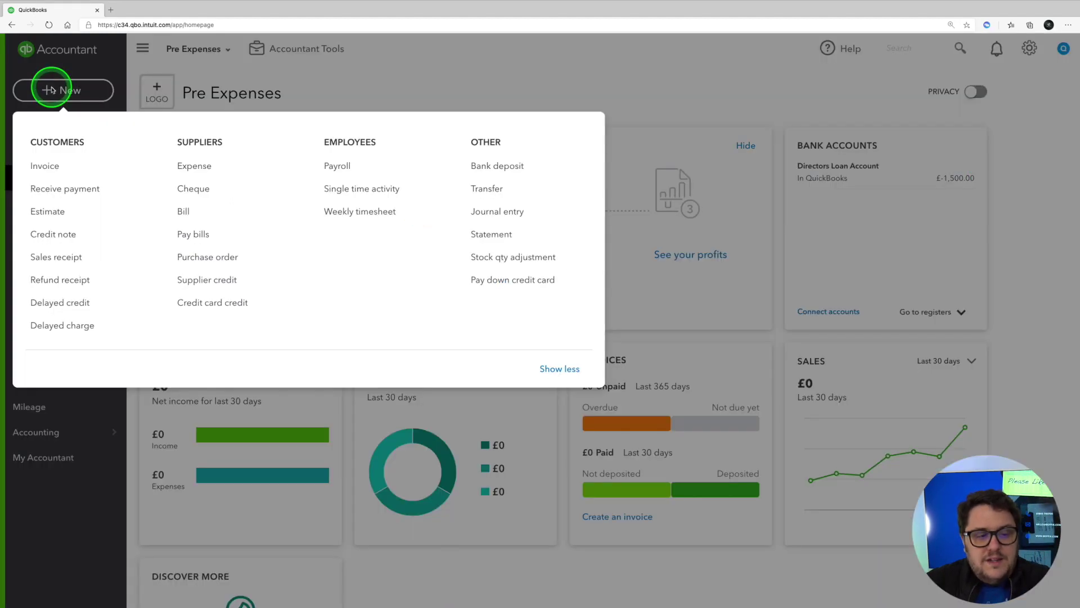
left_click(244, 162)
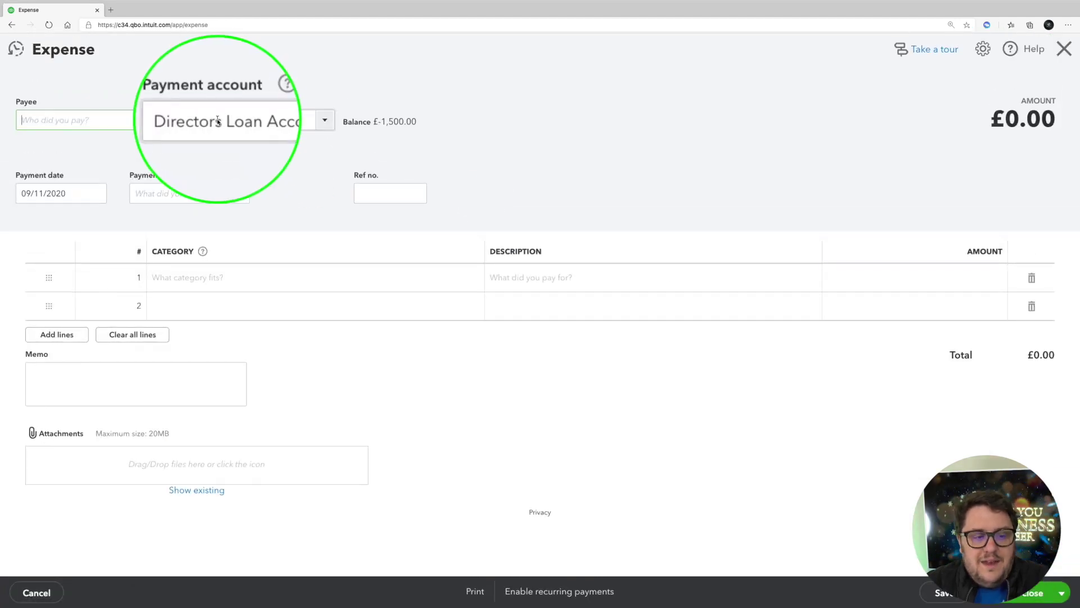
Enter the director's full name as payee and save them as a new Supplier
left_click(163, 123)
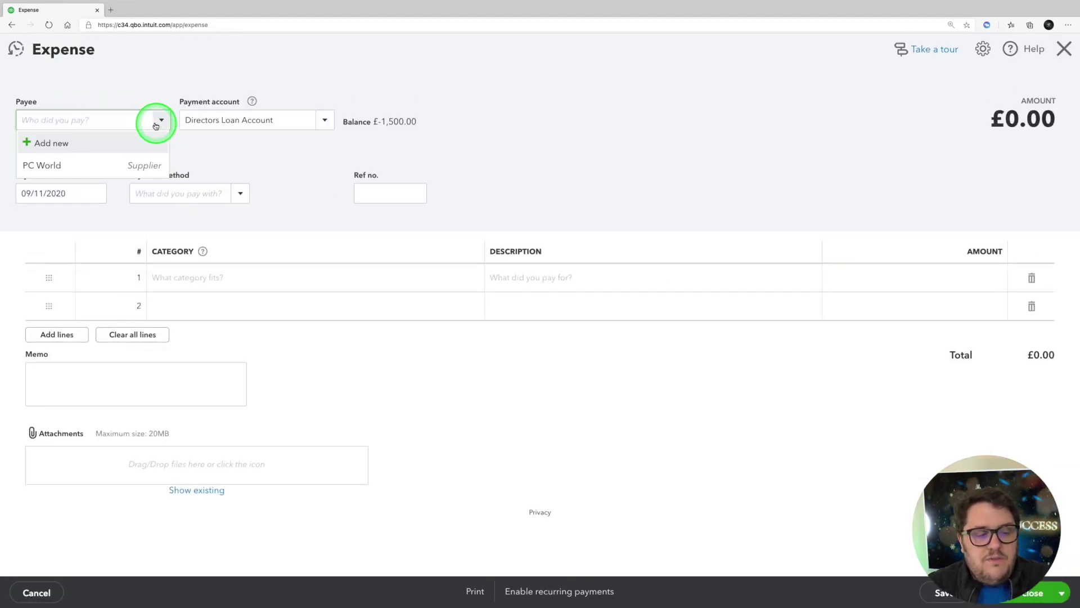
left_click(160, 123)
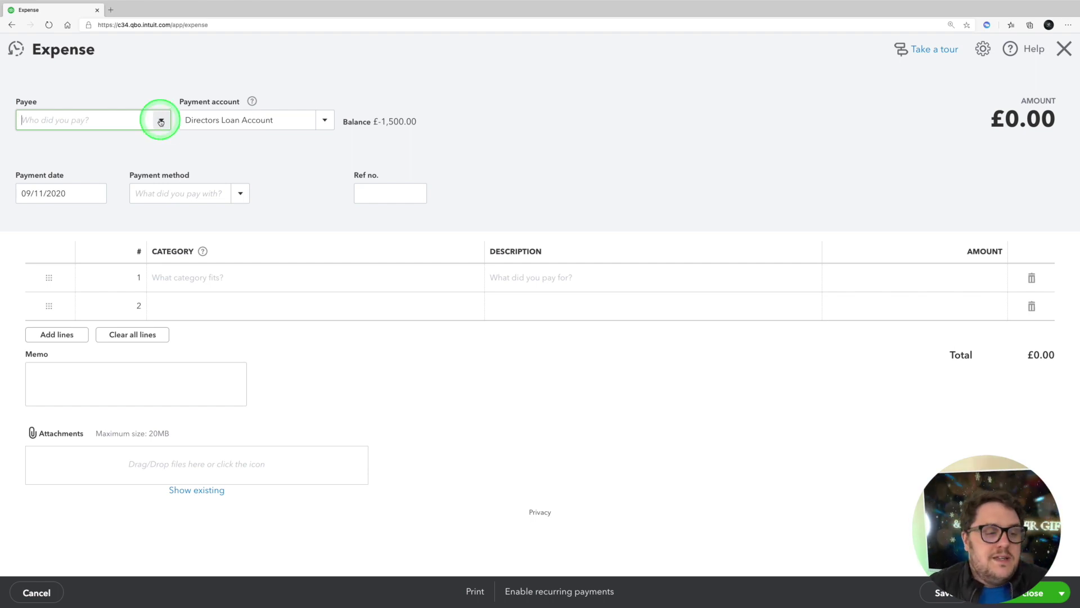
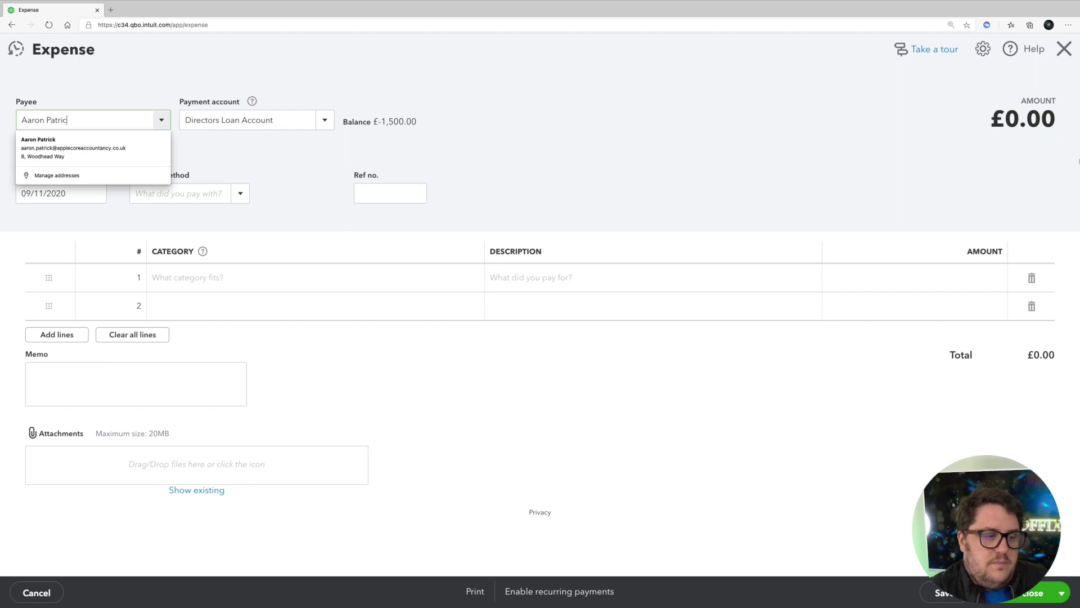
key("Tab")
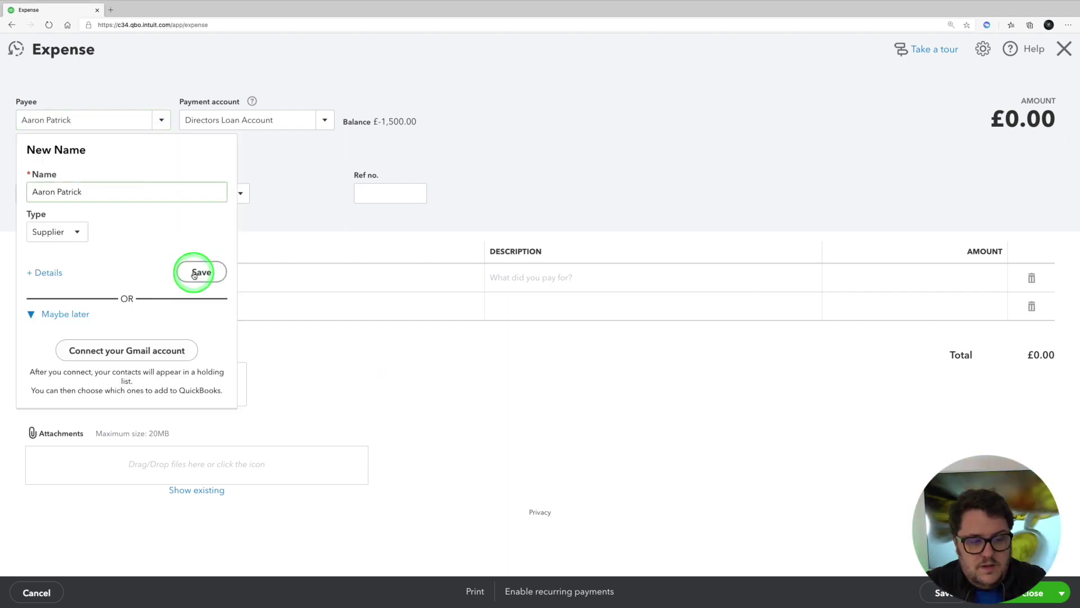
left_click(200, 272)
left_click(633, 276)
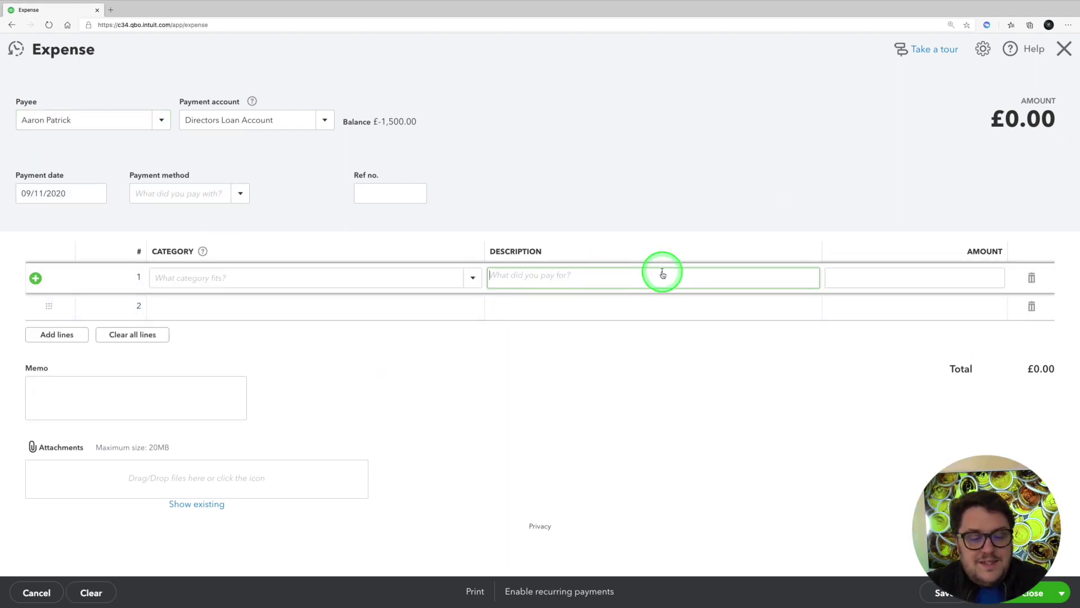
Fill line 1 with 'Personal Items - Sold at MV to business - iPad', £500, Computer equipment additions at cost
type("Per")
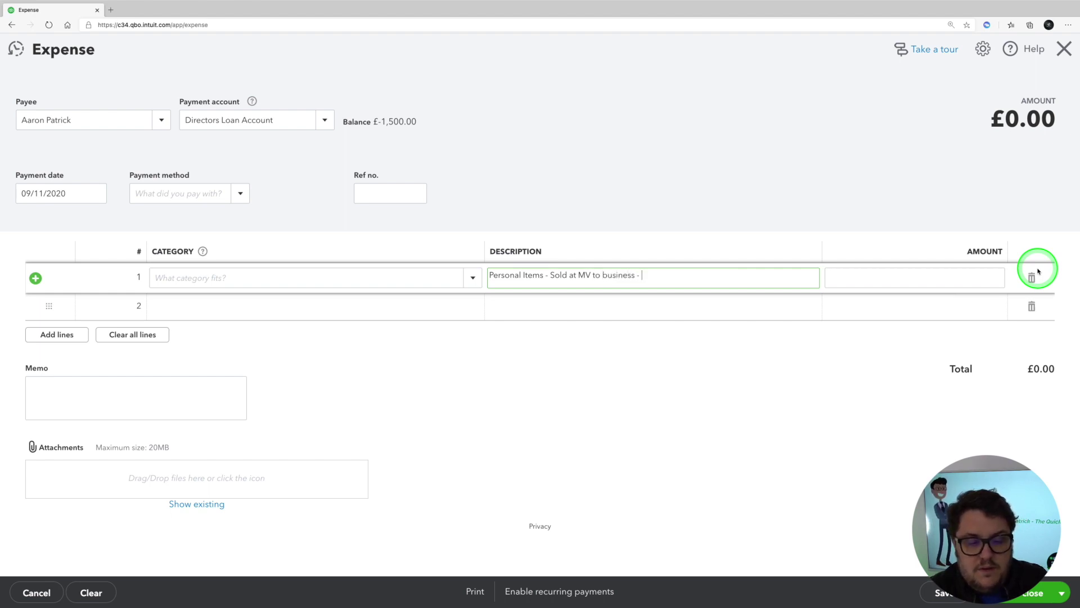
key("Tab")
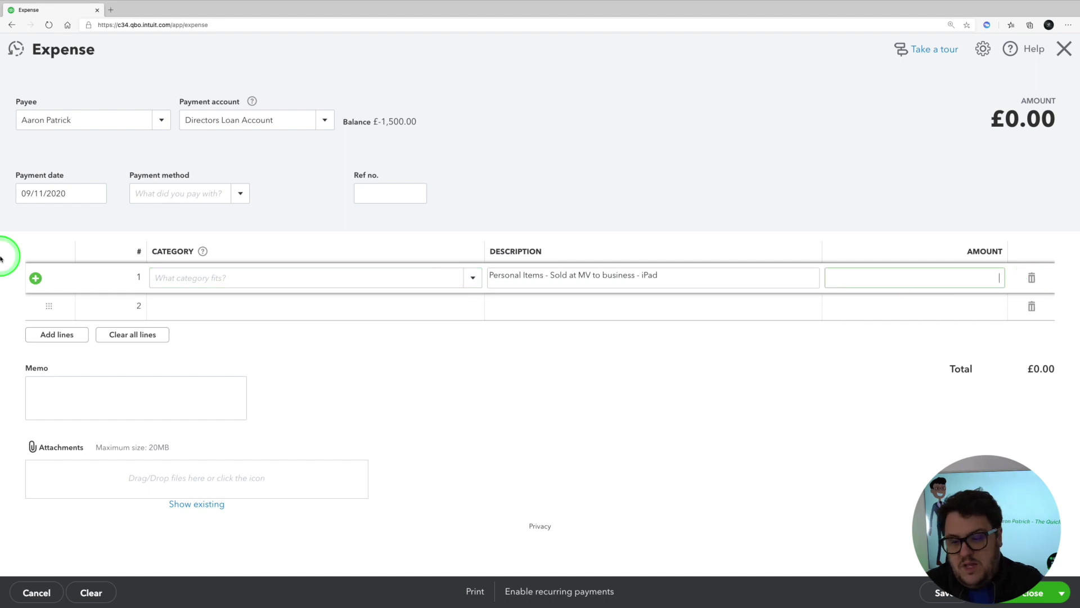
type("500")
left_click(248, 274)
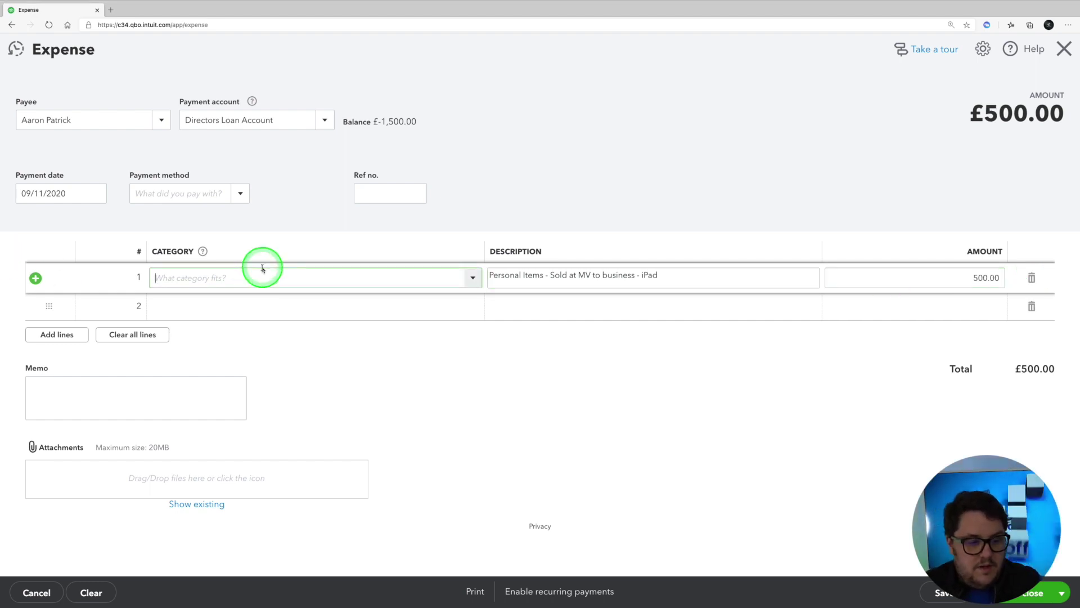
type("comp")
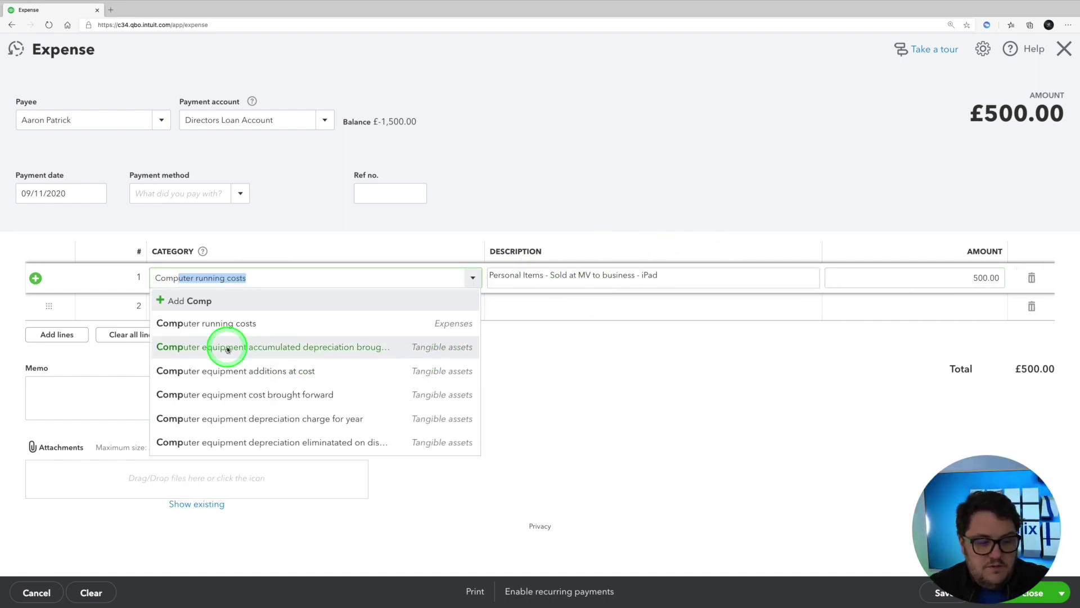
left_click(258, 372)
left_click(208, 303)
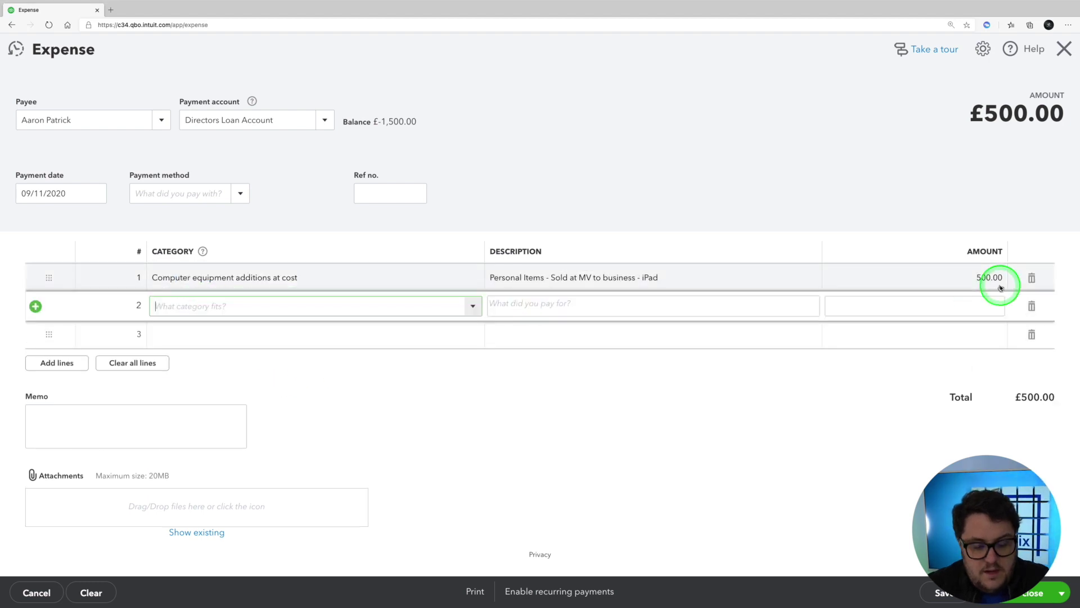
Add line 2 for the MacBook at £1,000 under Computer equipment additions at cost
type("Comp")
key("Down")
key("Down")
key("Down")
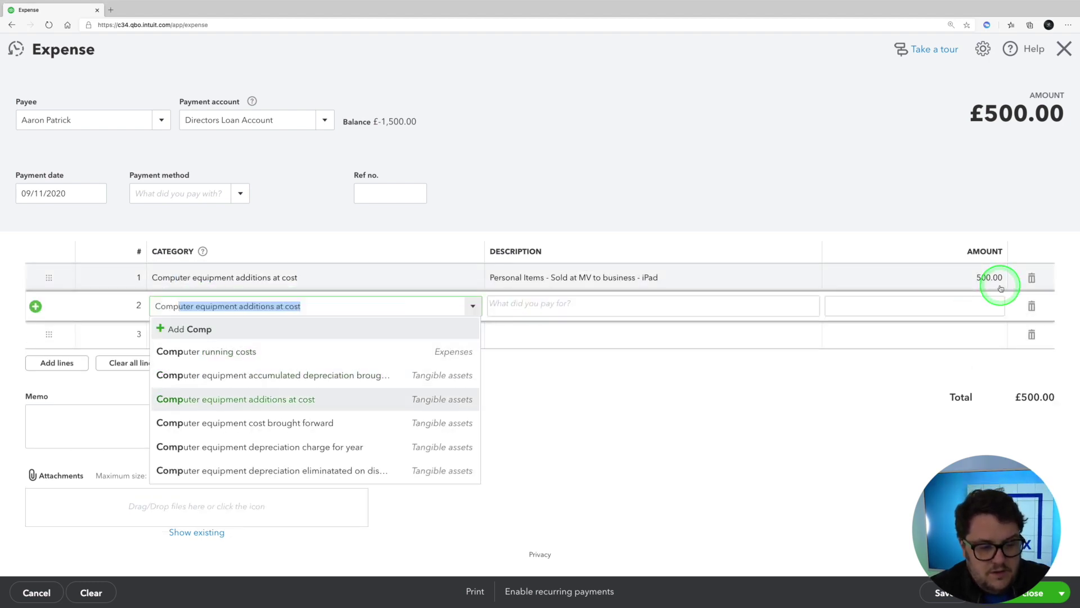
key("Tab")
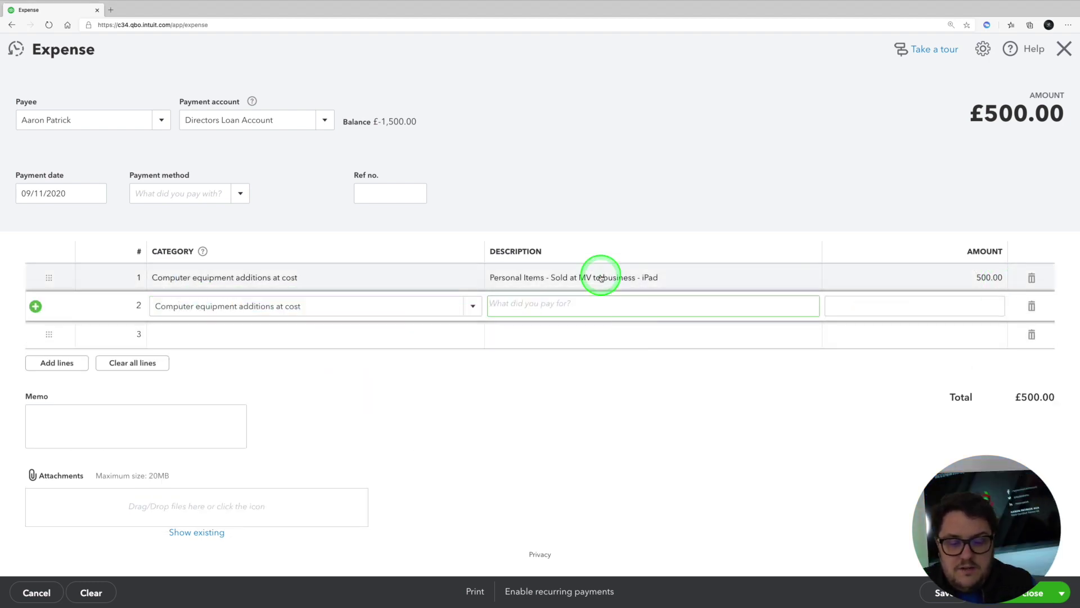
left_click(598, 276)
key("ctrl+c")
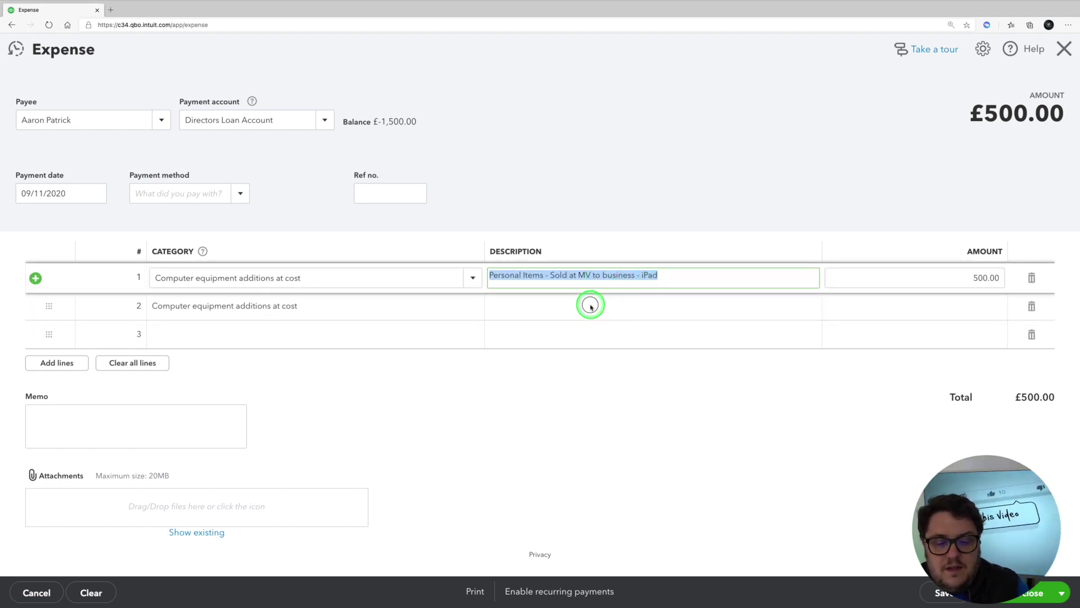
left_click(590, 305)
key("ctrl+v")
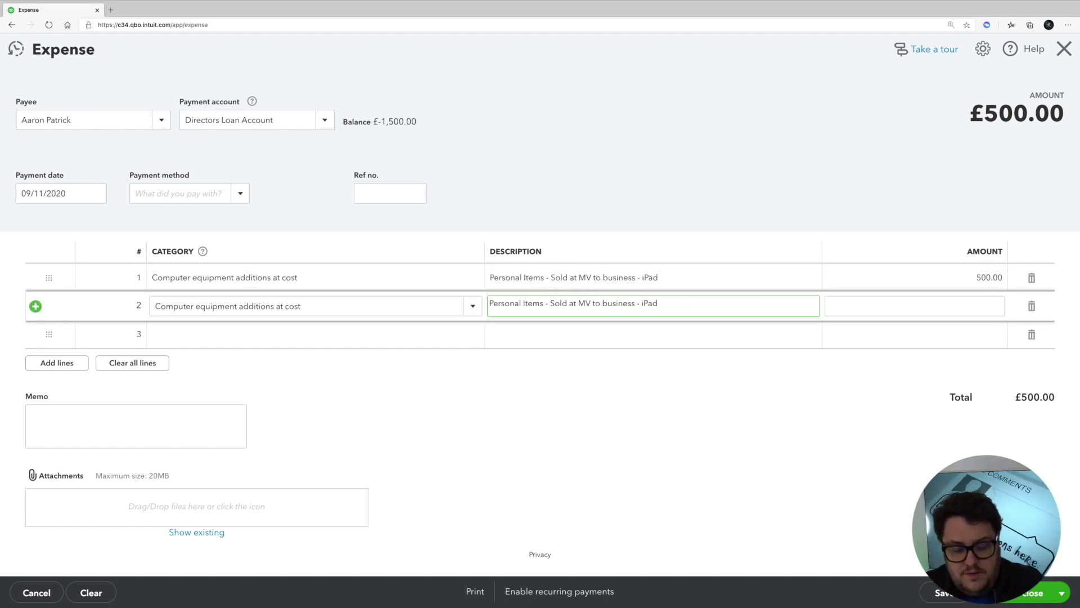
key("BackSpace")
key("BackSpace")
key("BackSpace")
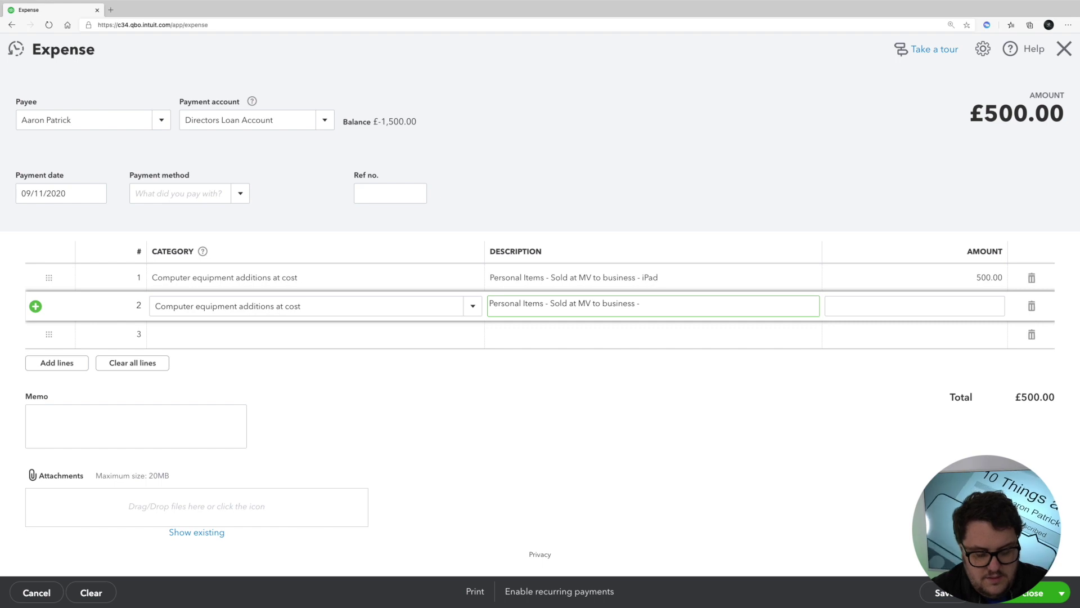
type("MacBo")
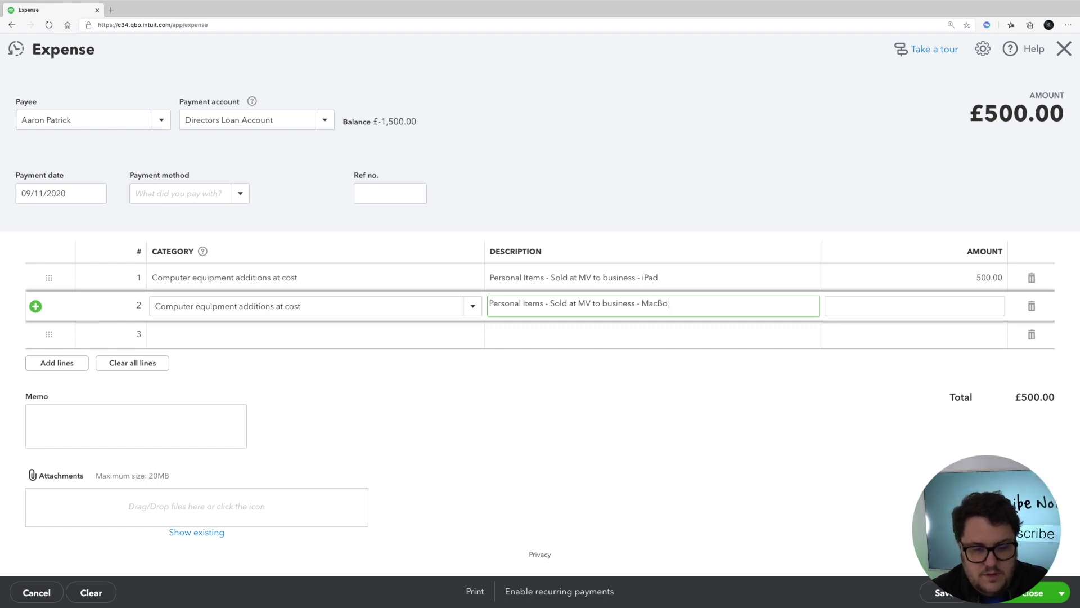
type("ok")
key("Tab")
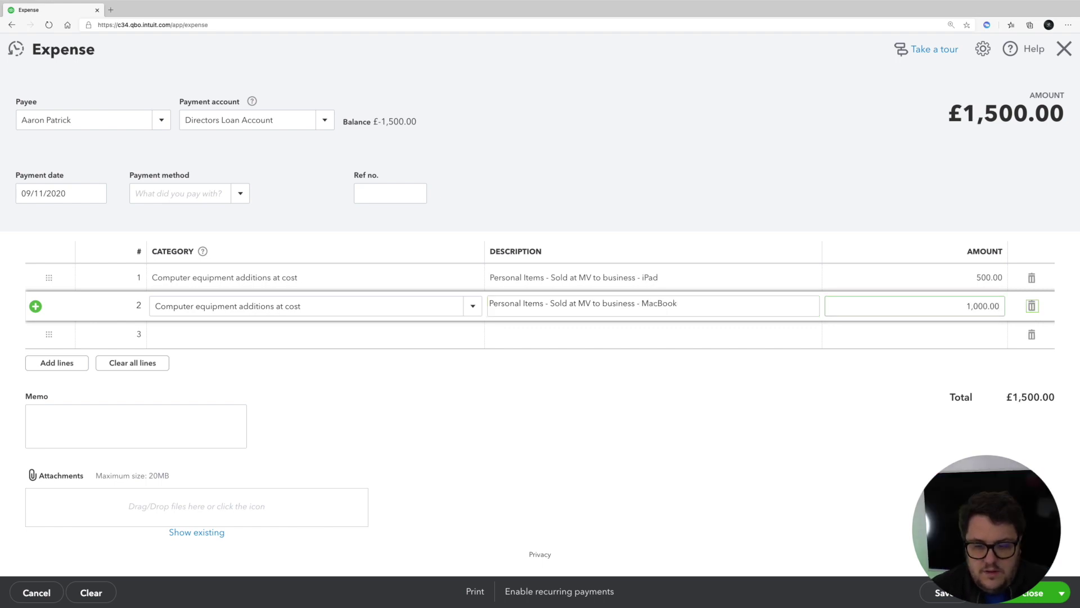
key("Tab")
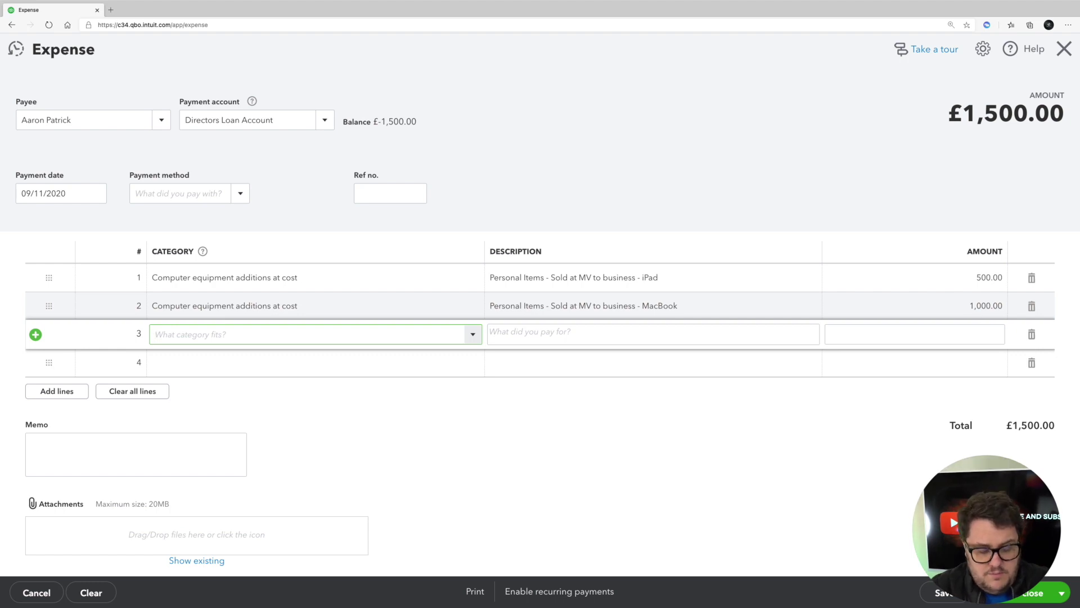
Set line 3 to Computer equipment additions at cost with the description ending '- Monitor'
type("comp")
key("Down")
key("Down")
key("Down")
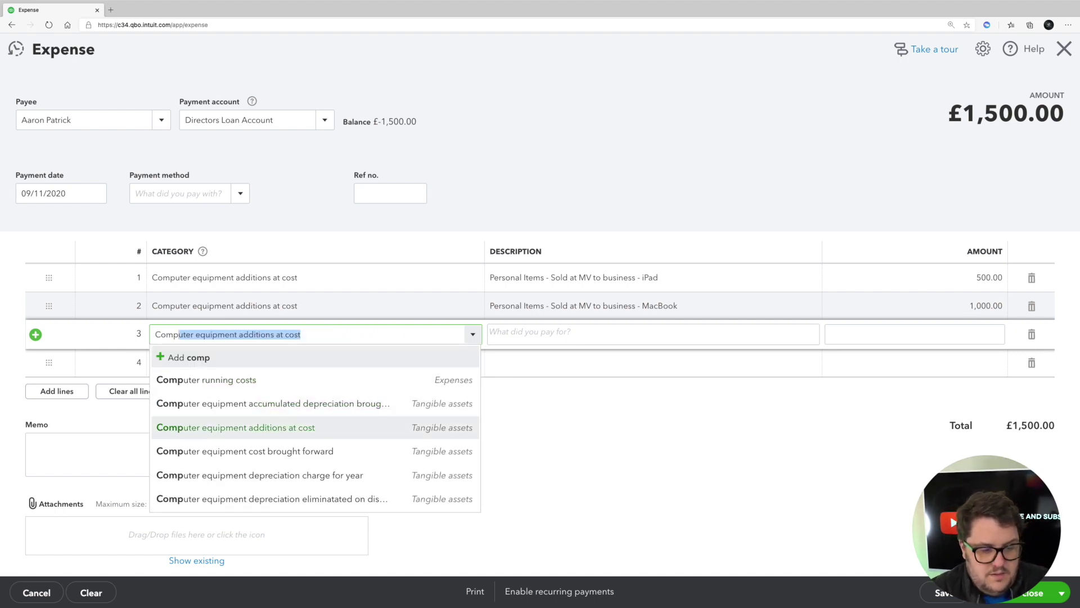
key("Tab")
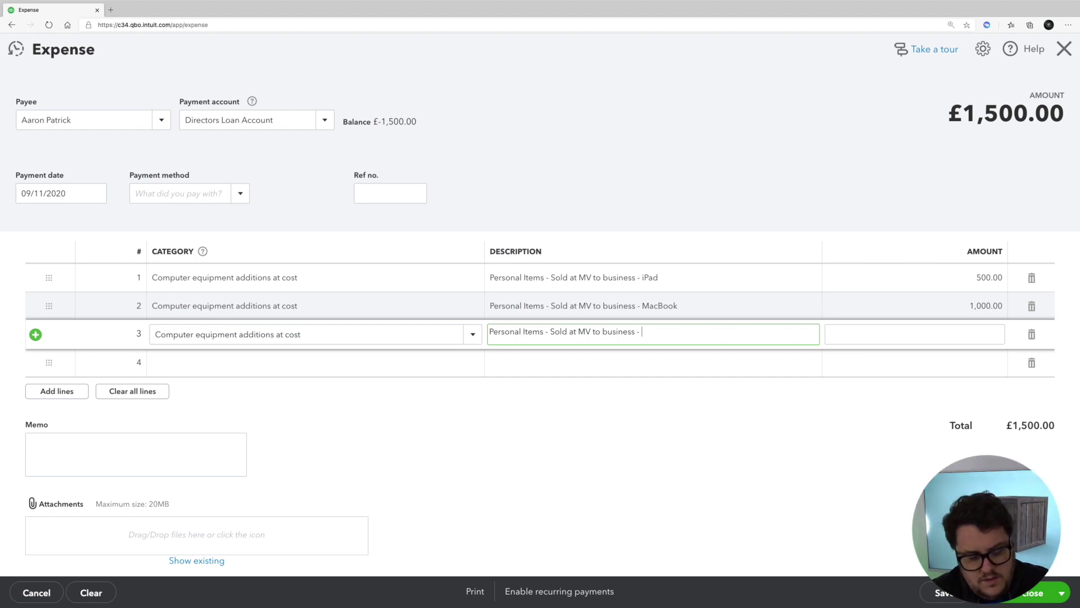
type("or")
key("Tab")
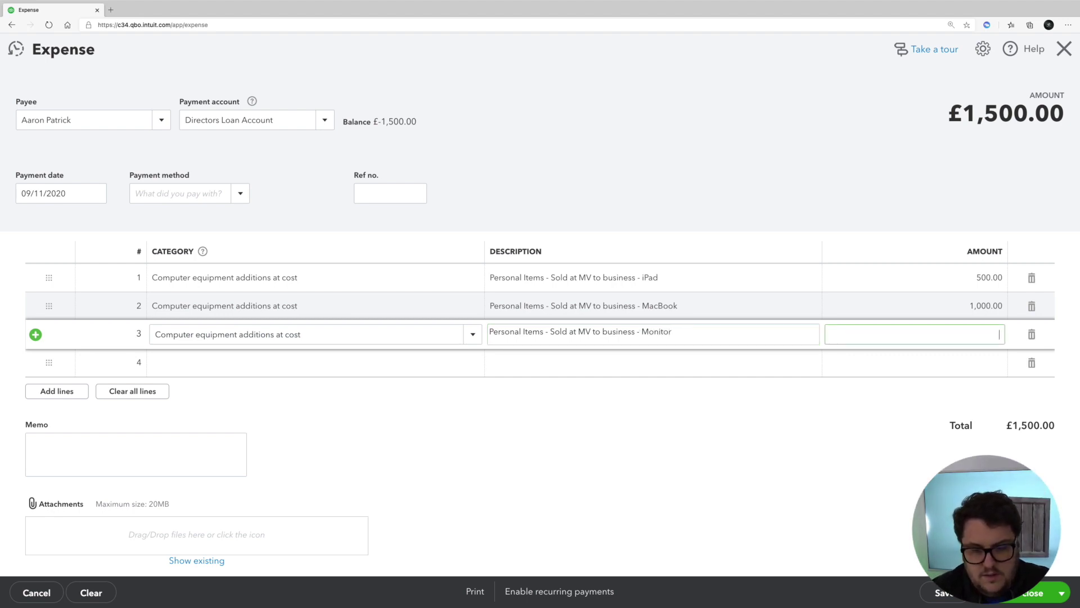
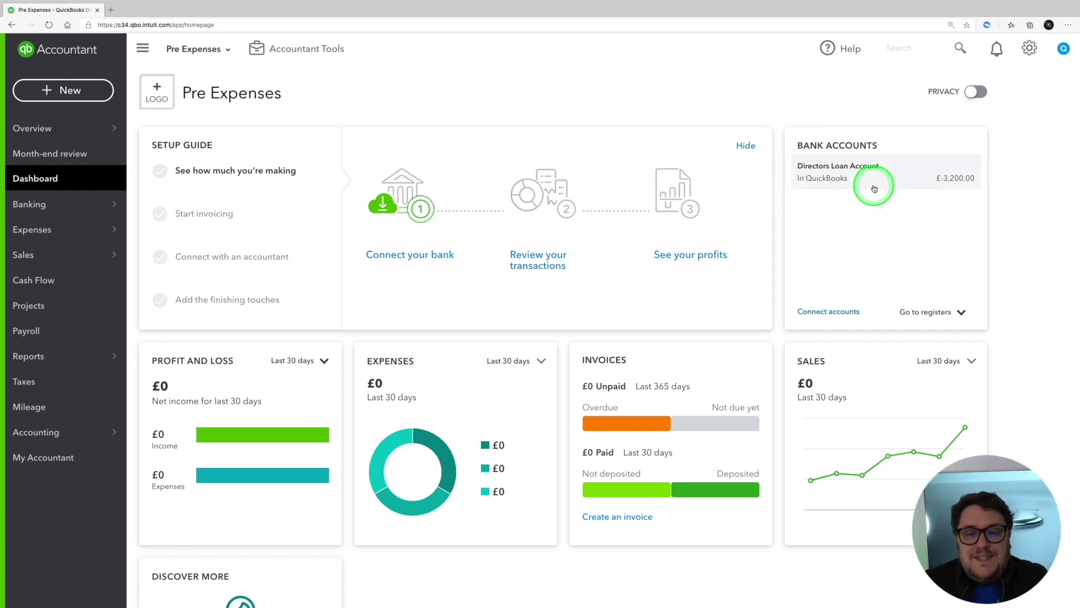
left_click(843, 172)
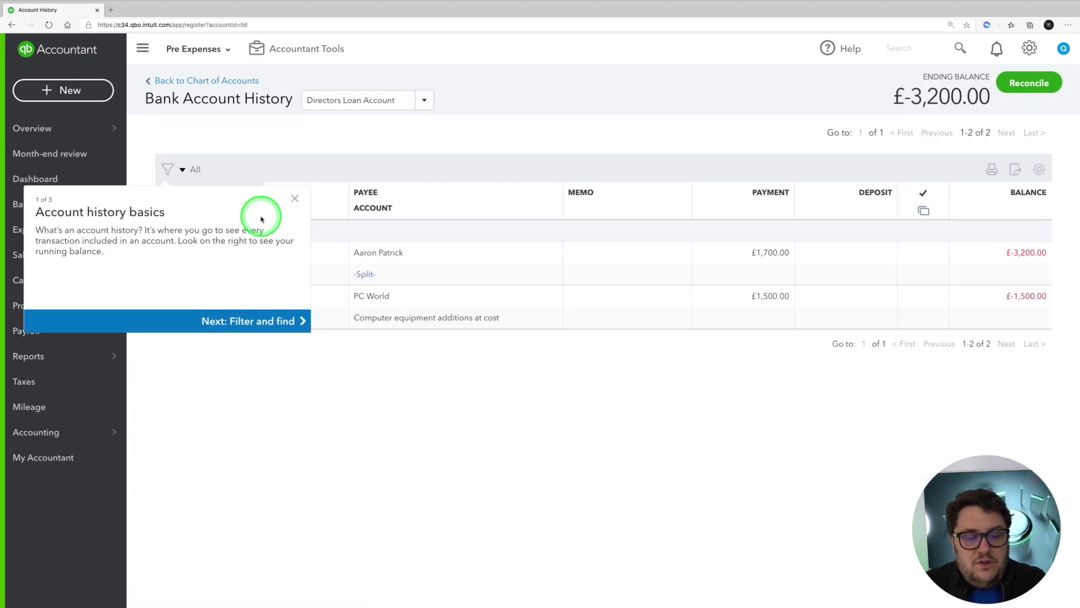
left_click(294, 197)
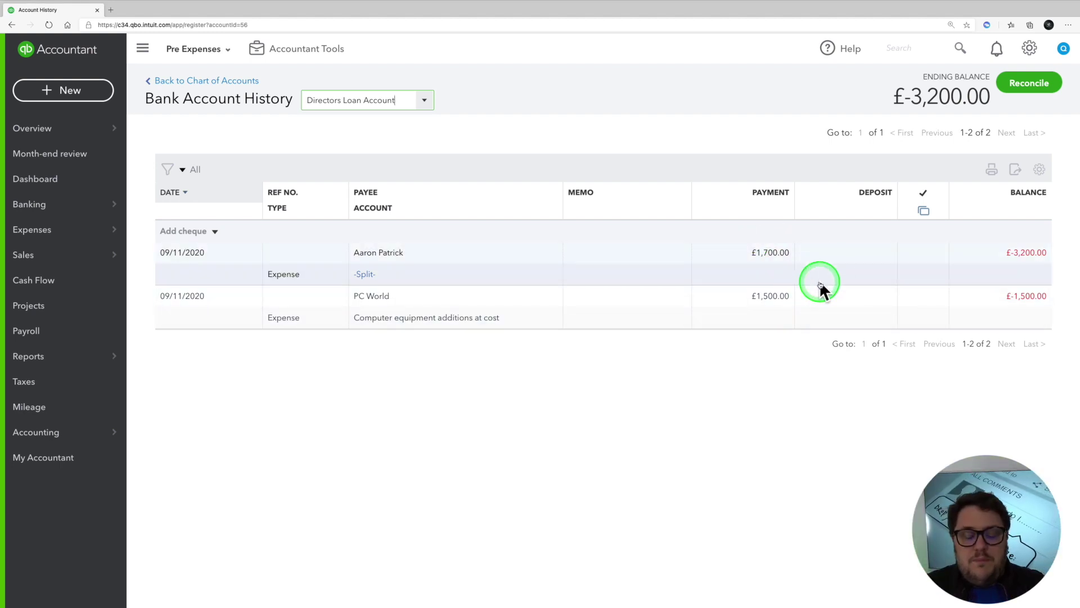
left_click(49, 89)
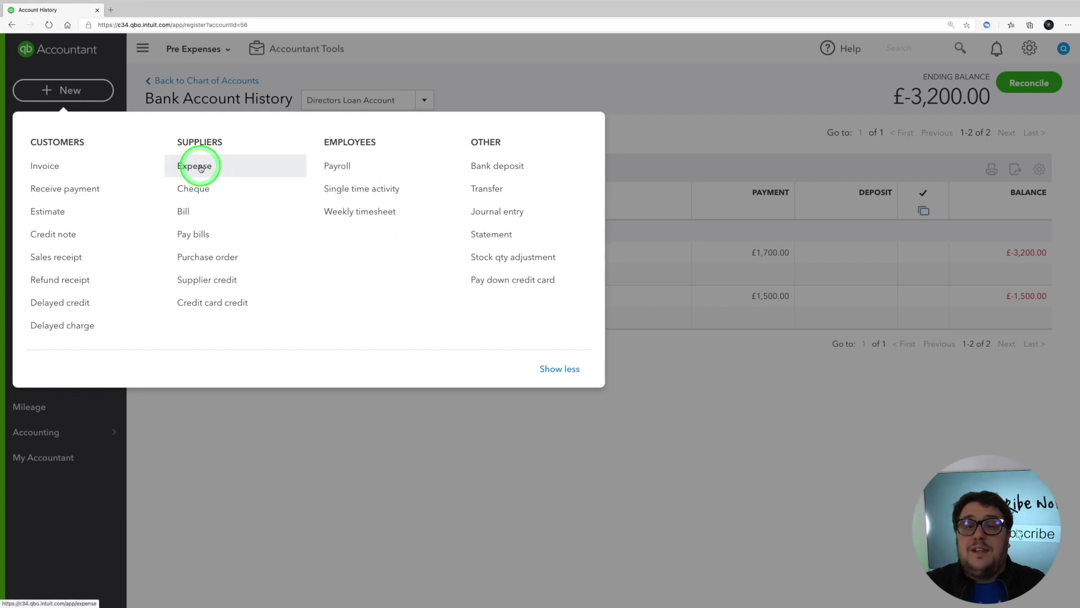
left_click(682, 111)
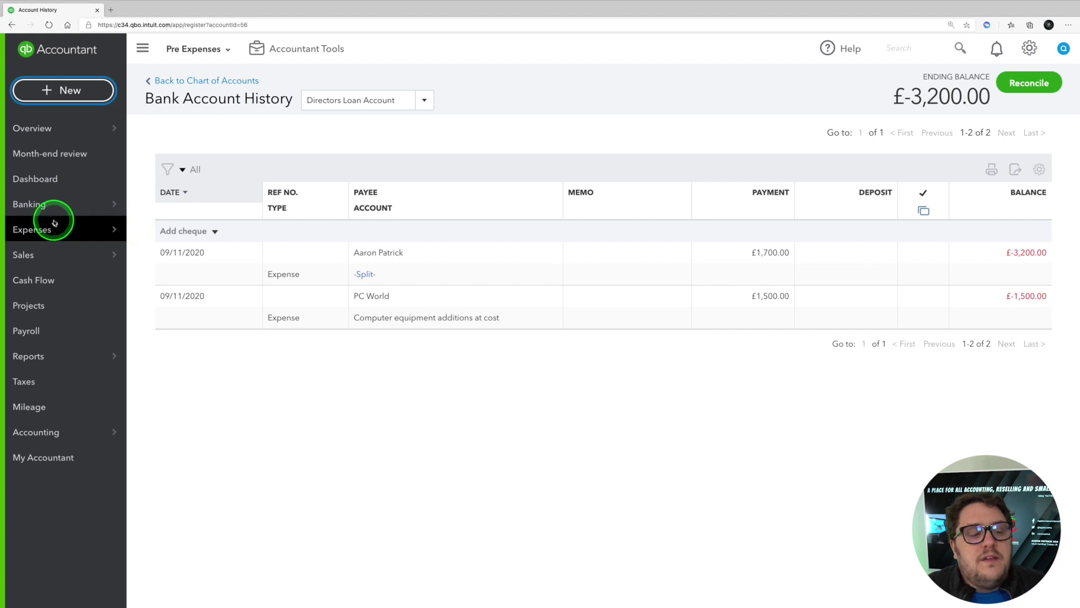
left_click(48, 177)
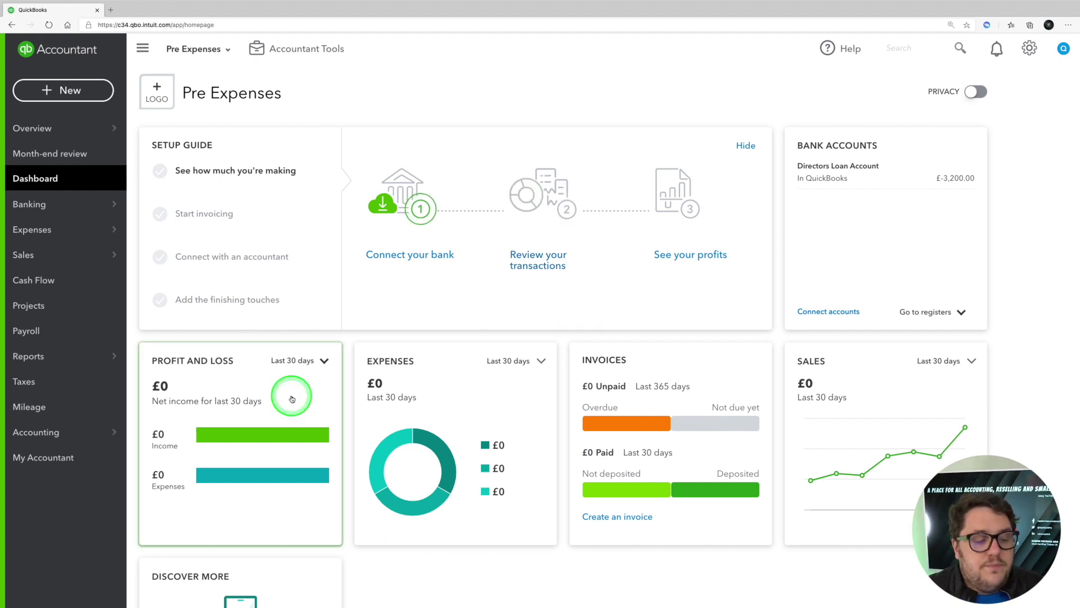
Set up VAT starting in December with quarterly returns and the company's VAT registration number
left_click(46, 382)
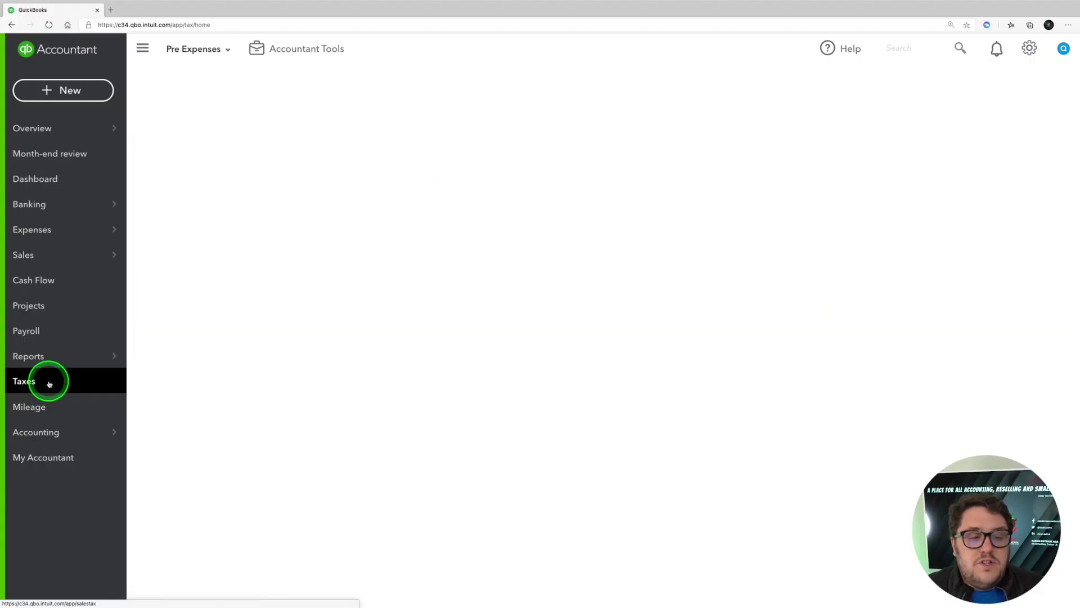
left_click(609, 251)
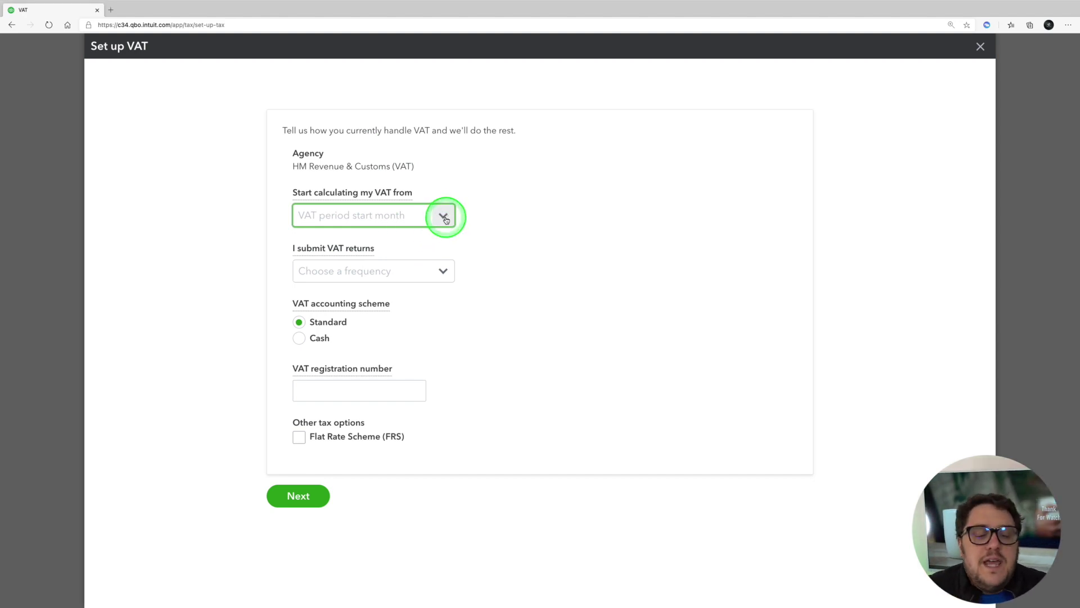
left_click(448, 218)
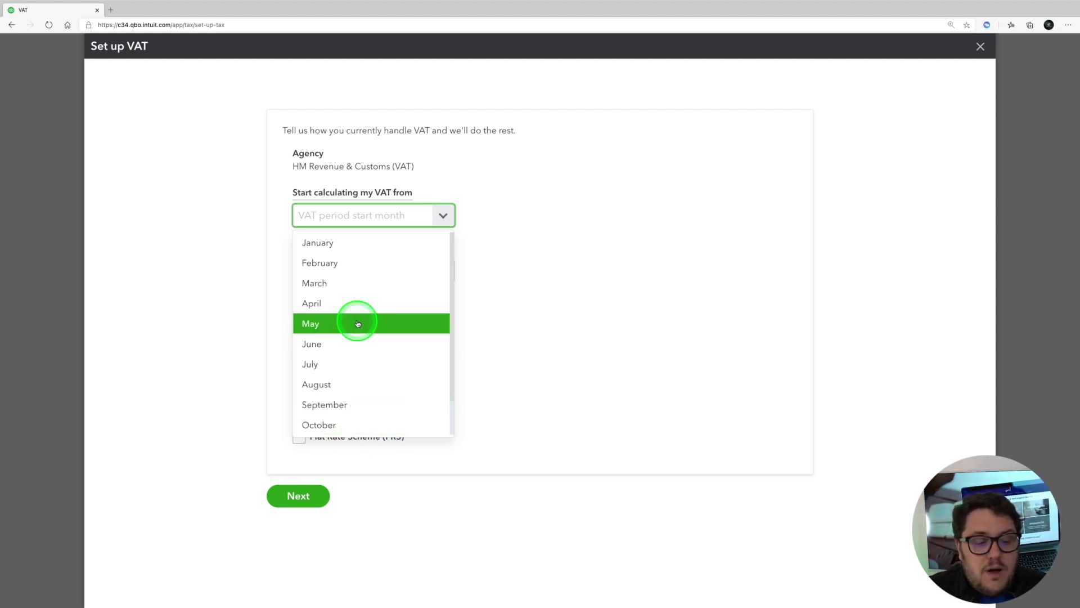
scroll(374, 406, "down", 2)
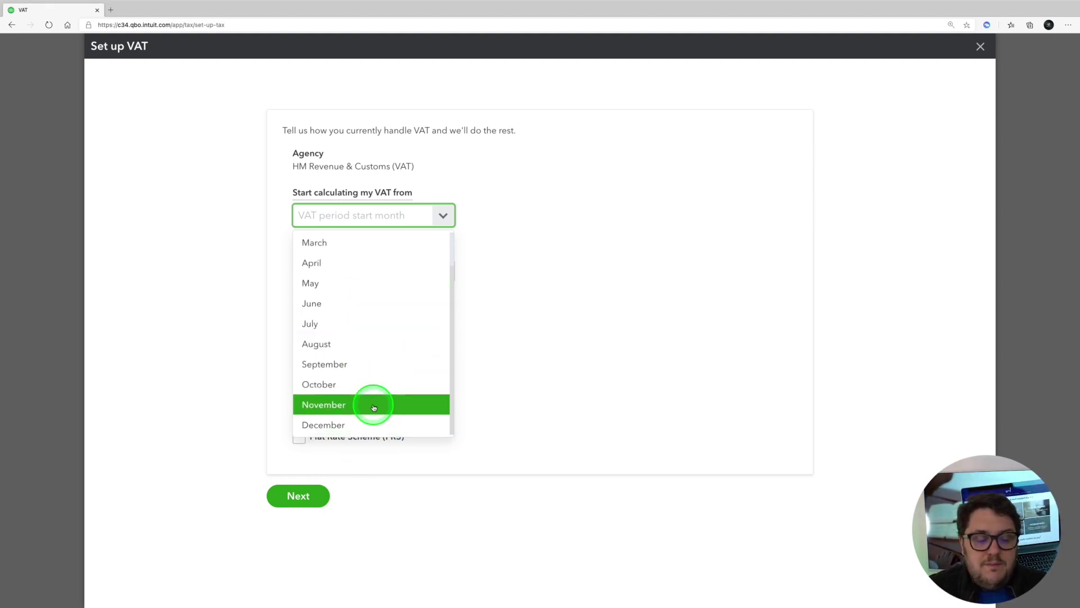
left_click(344, 424)
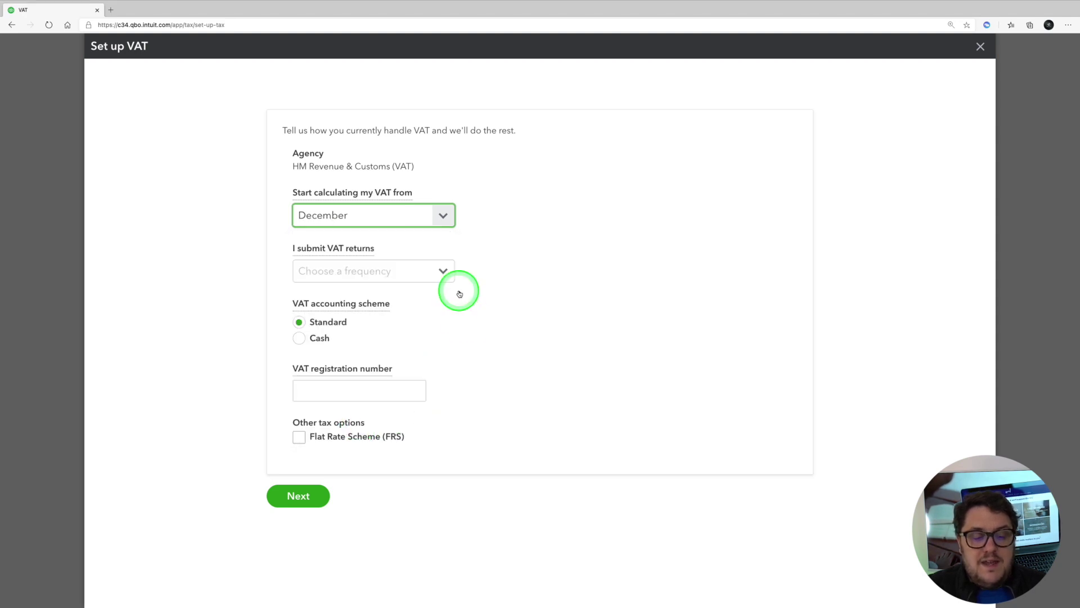
left_click(444, 270)
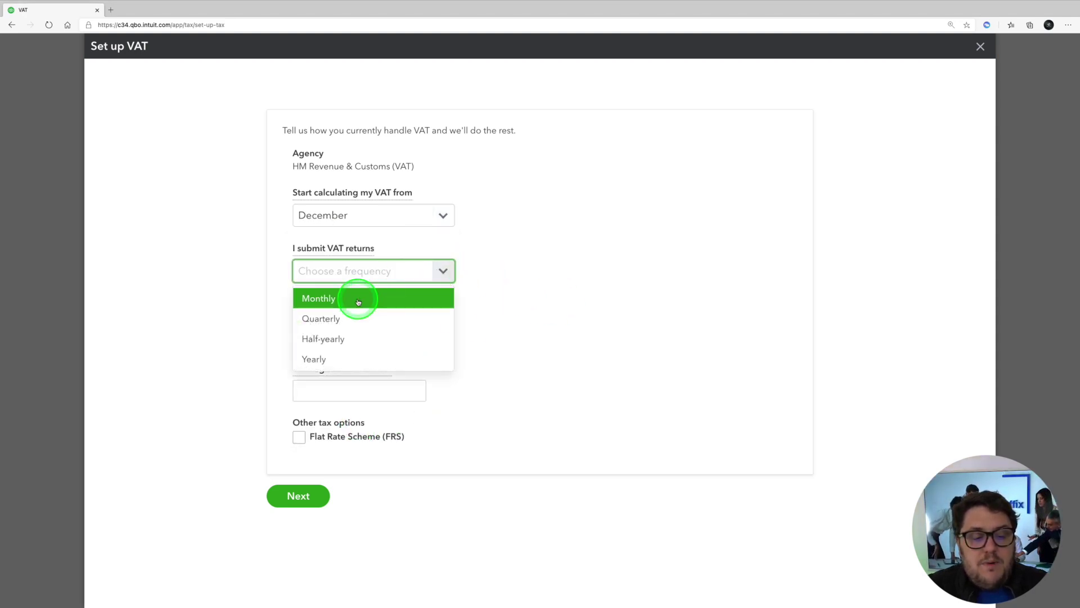
left_click(346, 319)
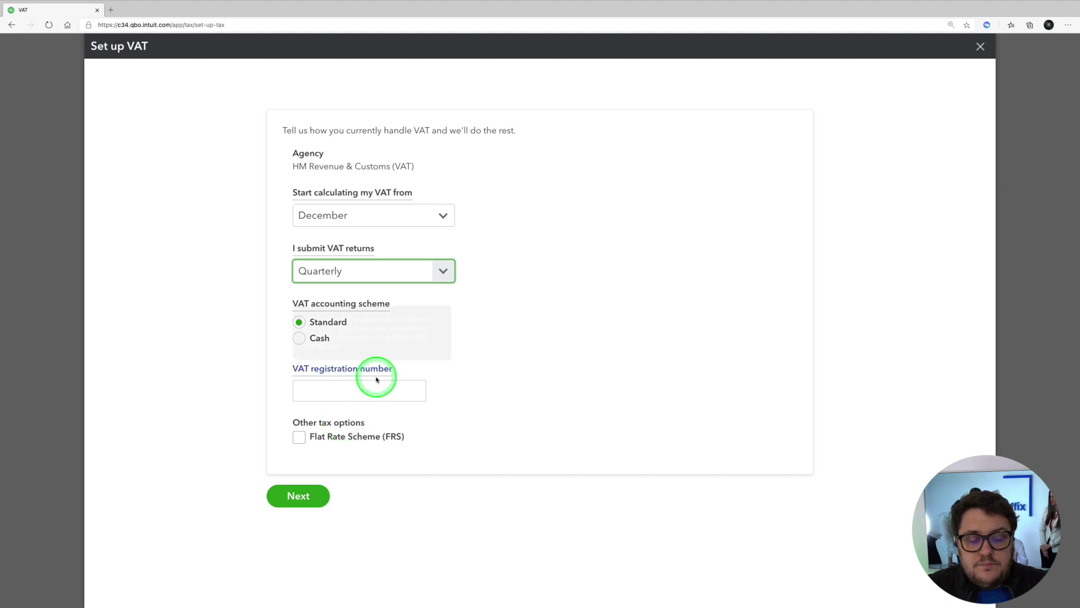
left_click(340, 391)
type("123456")
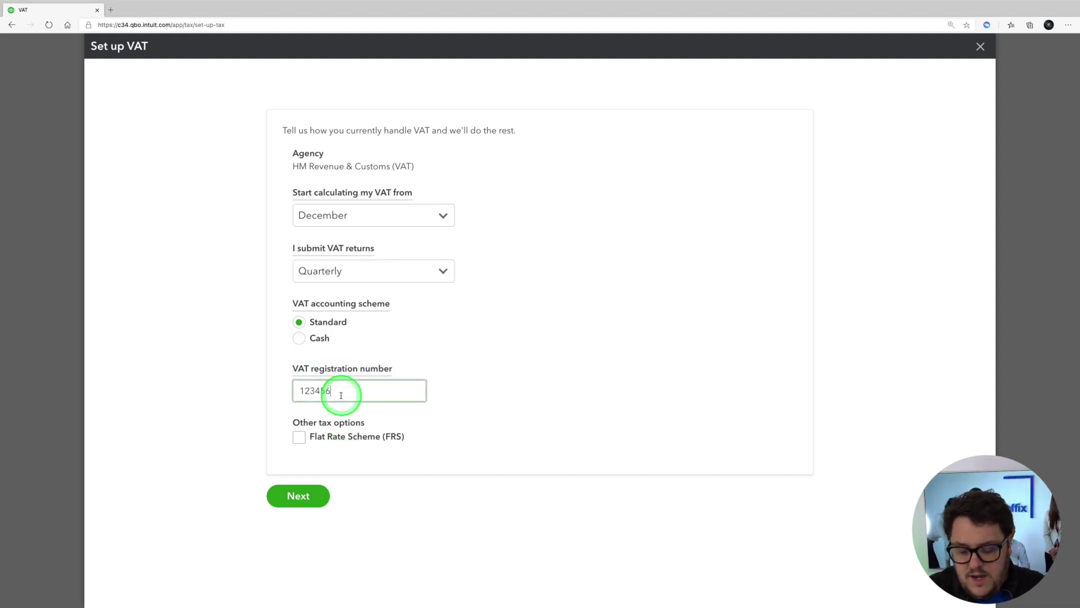
type("789")
left_click(297, 495)
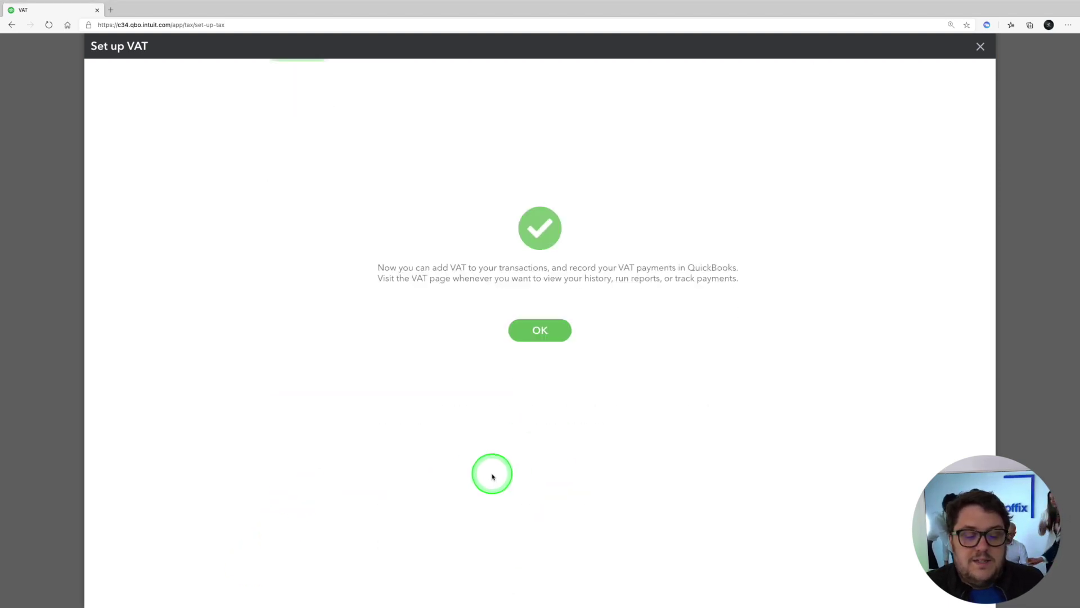
Acknowledge the VAT setup confirmation and hide the Making Tax Digital prompt
left_click(538, 222)
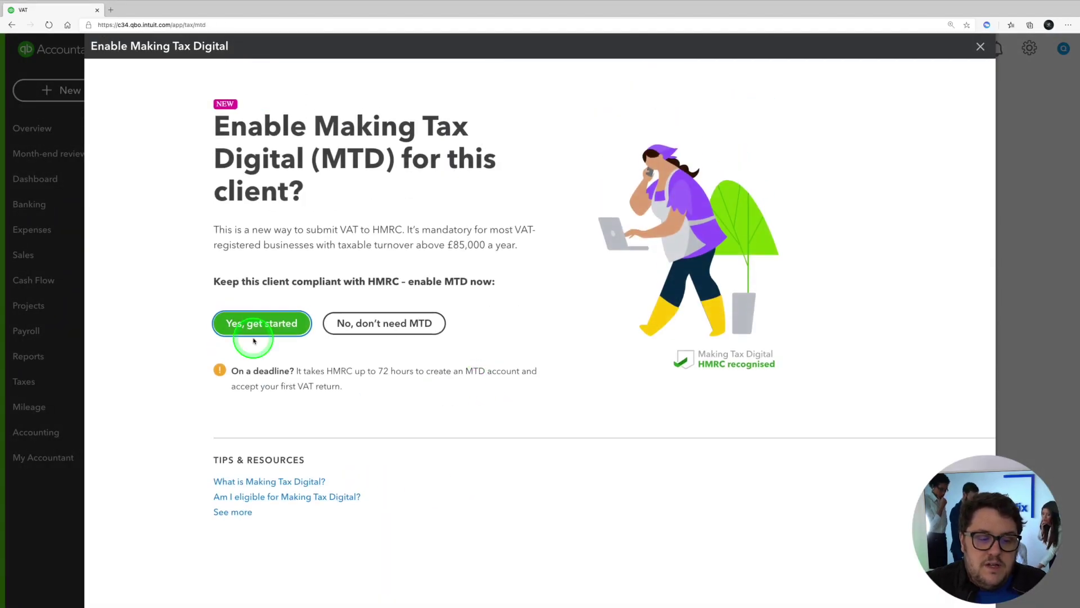
left_click(979, 47)
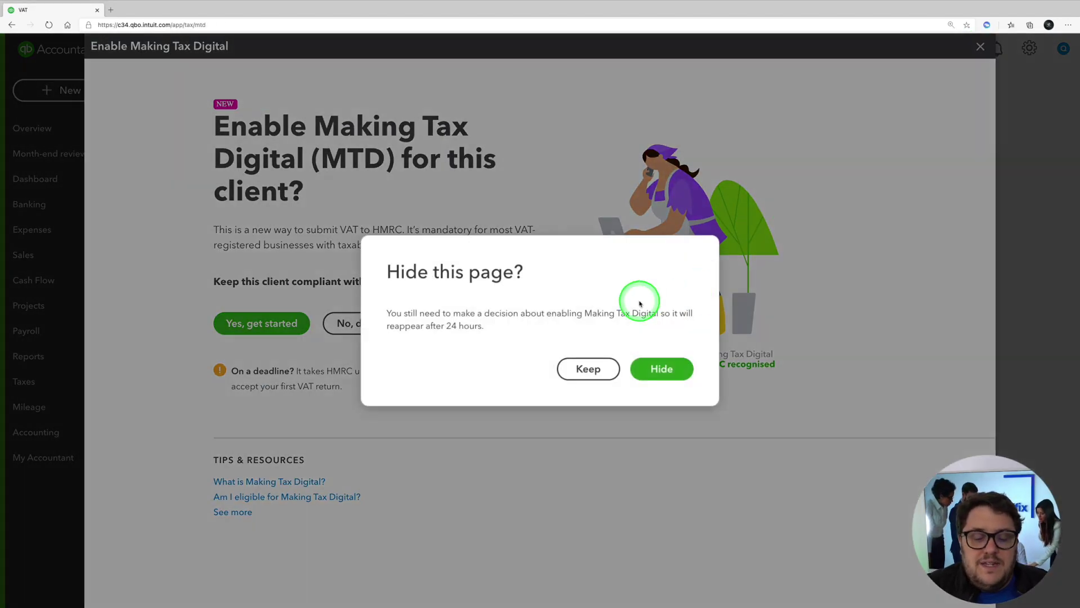
left_click(664, 368)
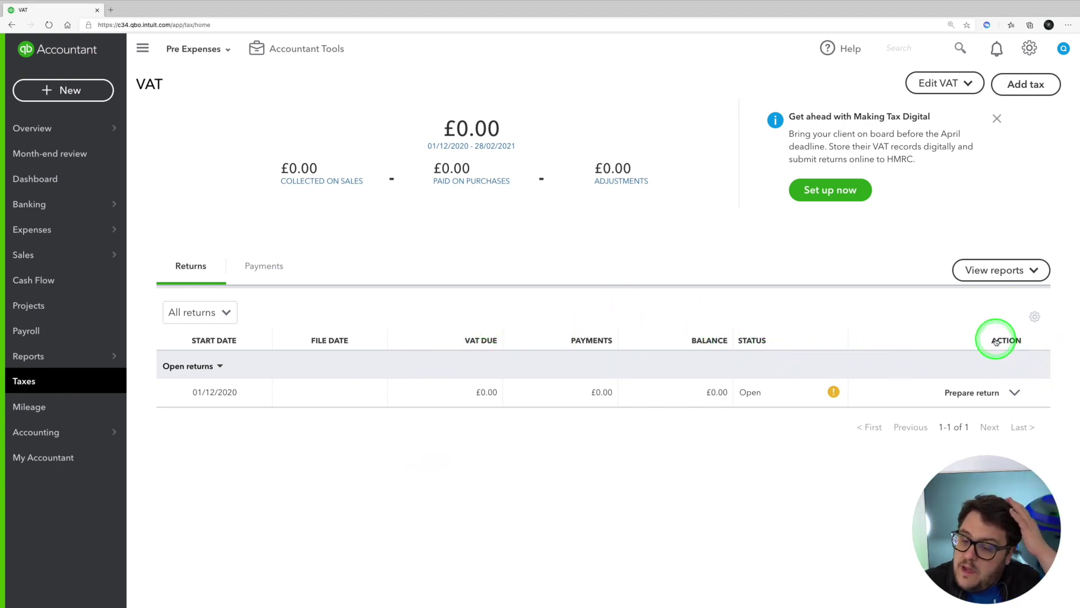
Prepare the open VAT return for the period 01/01/2019 to 30/11/2019
left_click(1015, 391)
left_click(966, 380)
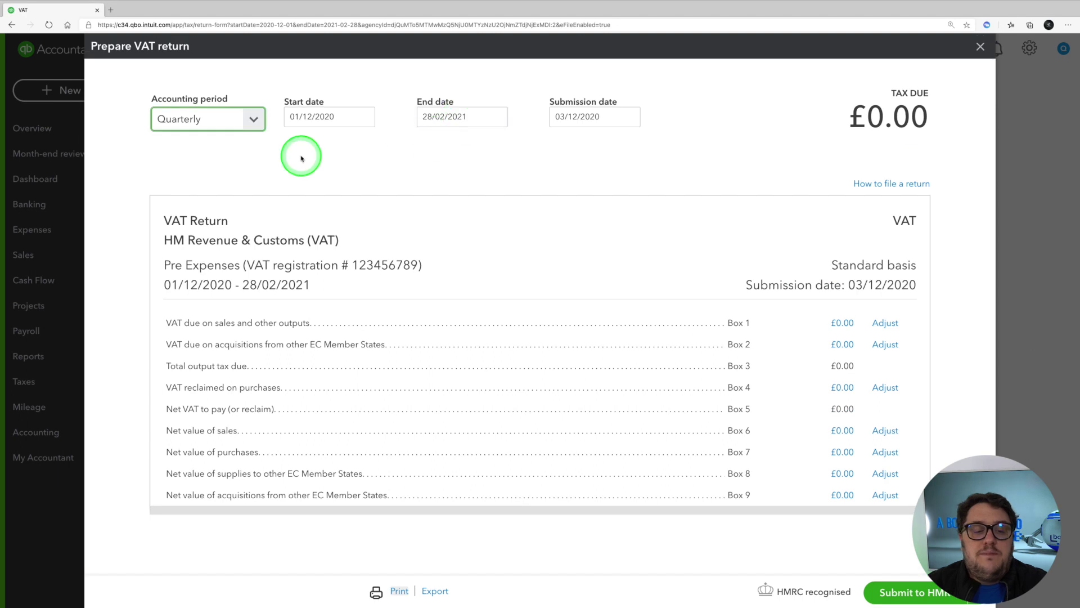
left_click(329, 116)
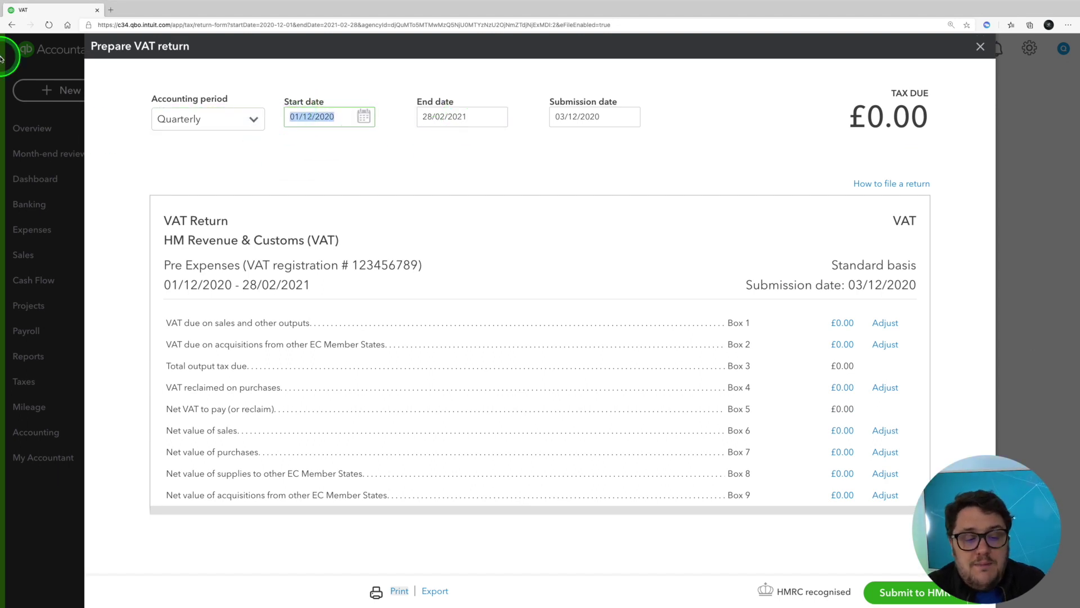
type("01")
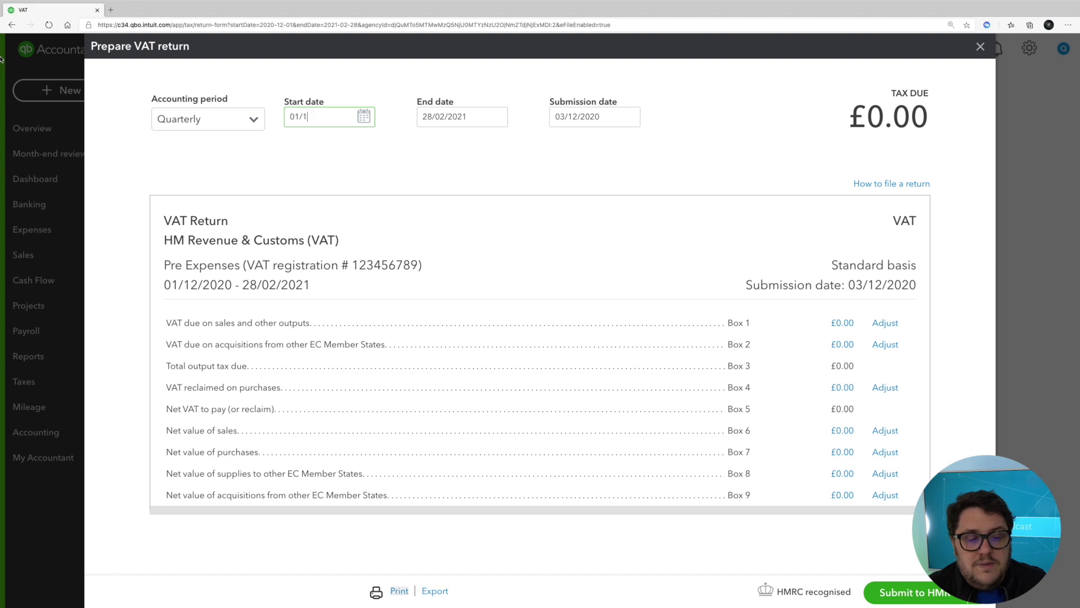
type("/01/2019")
key("Tab")
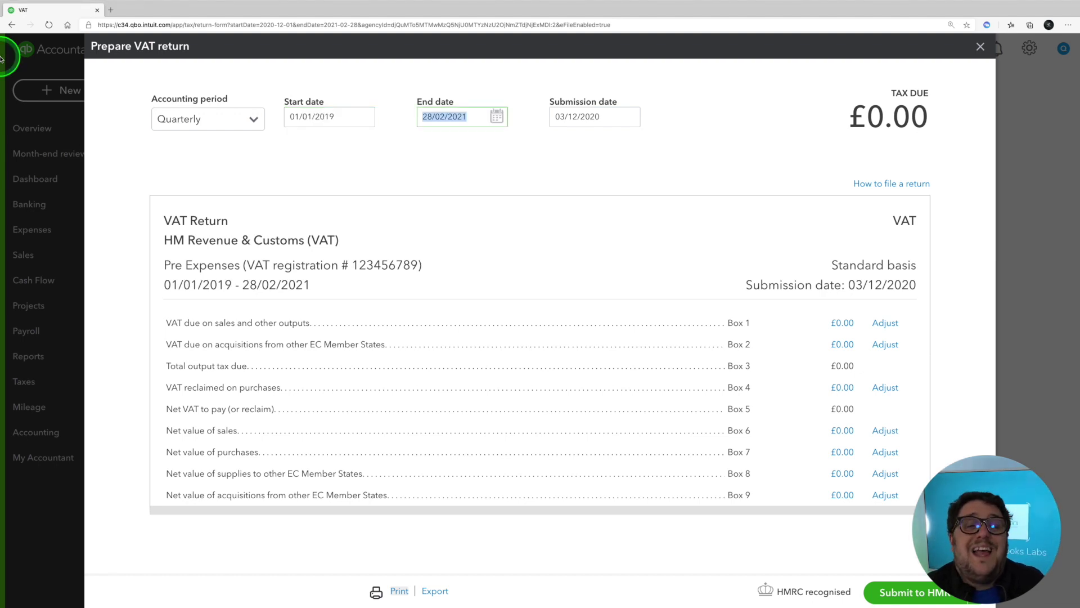
type("30/")
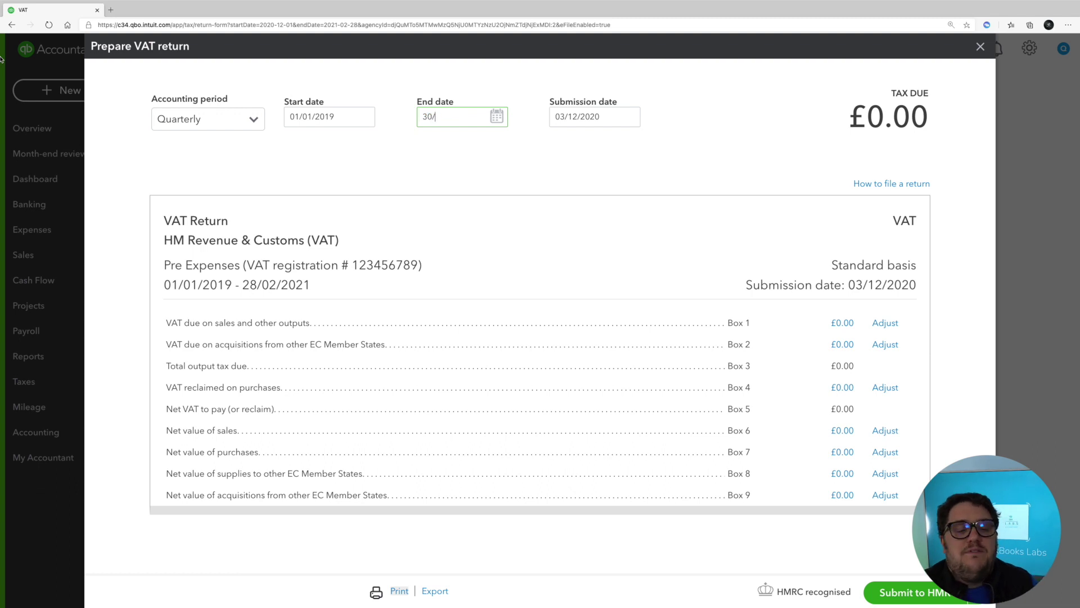
type("11/2019")
key("Tab")
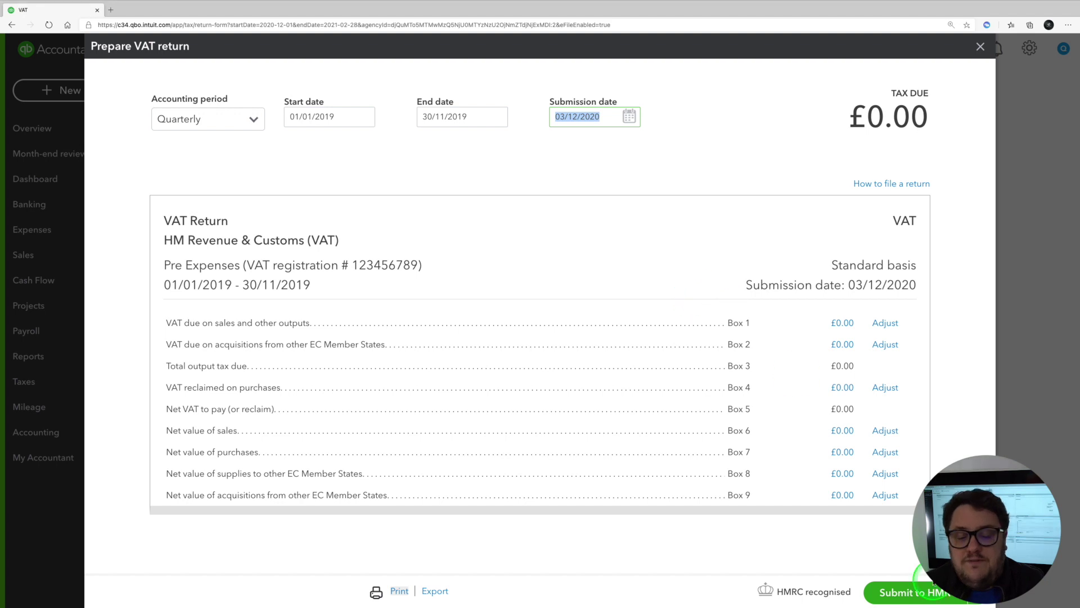
left_click(993, 594)
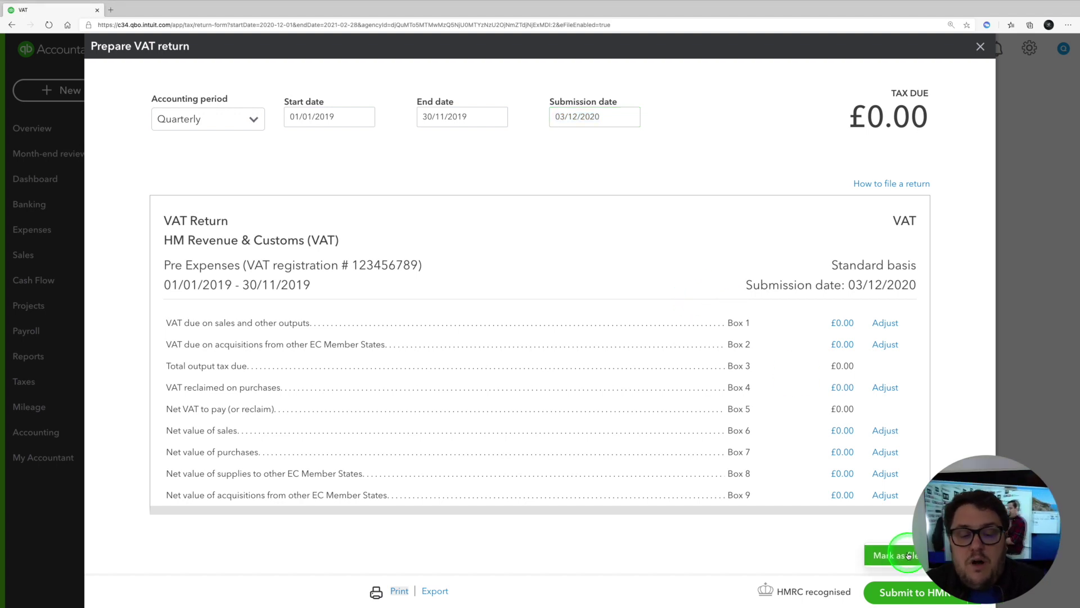
Mark the 01/01/2019–30/11/2019 return as filed and confirm closing the period
left_click(909, 555)
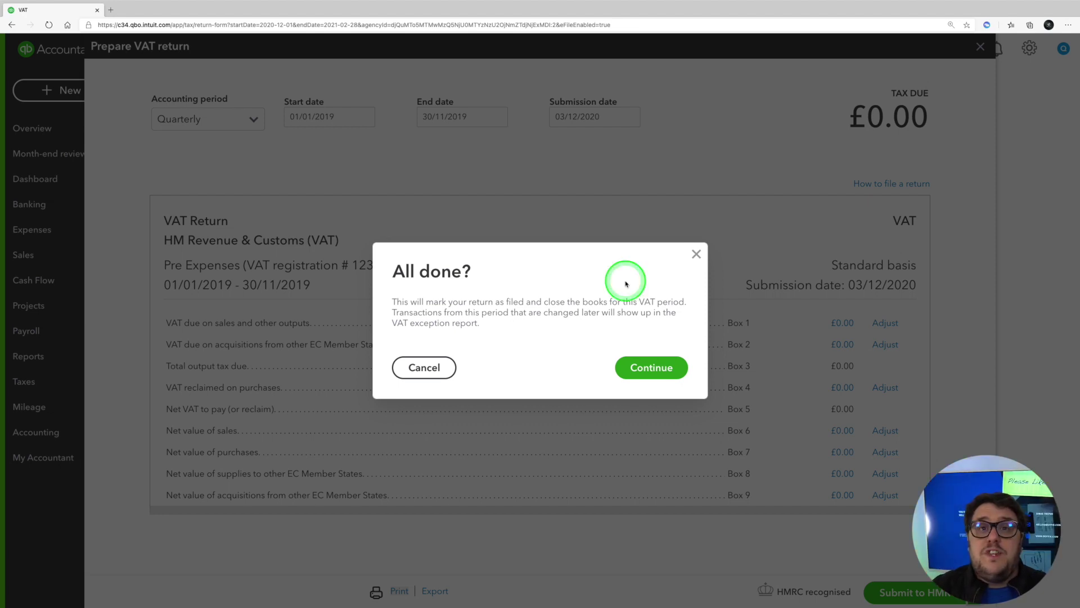
left_click(651, 369)
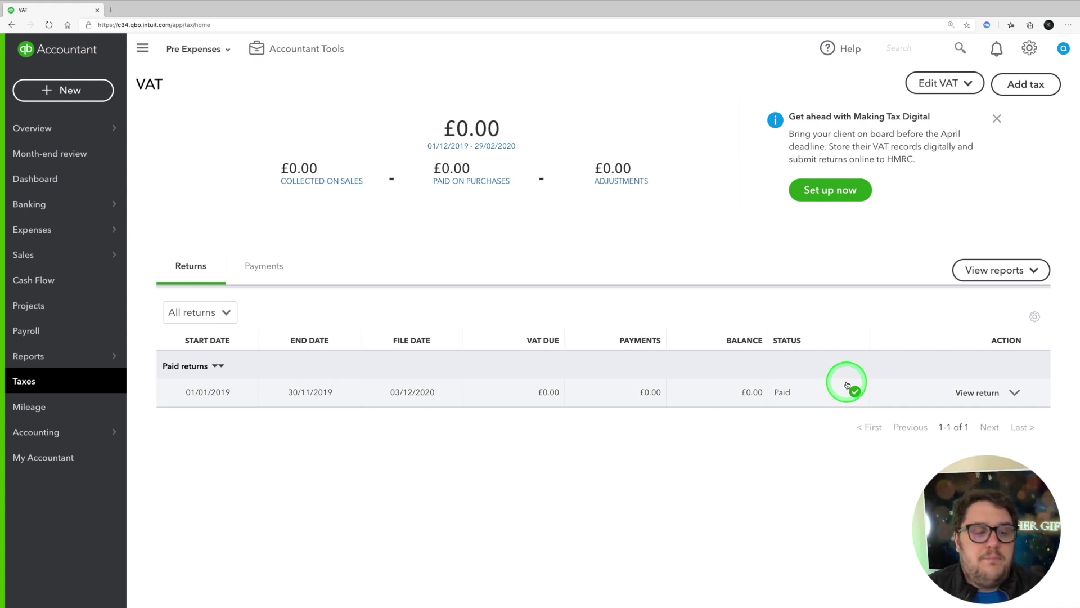
Open the £1,500.00 PC World expense from the Directors Loan Account history in the full edit form
left_click(25, 176)
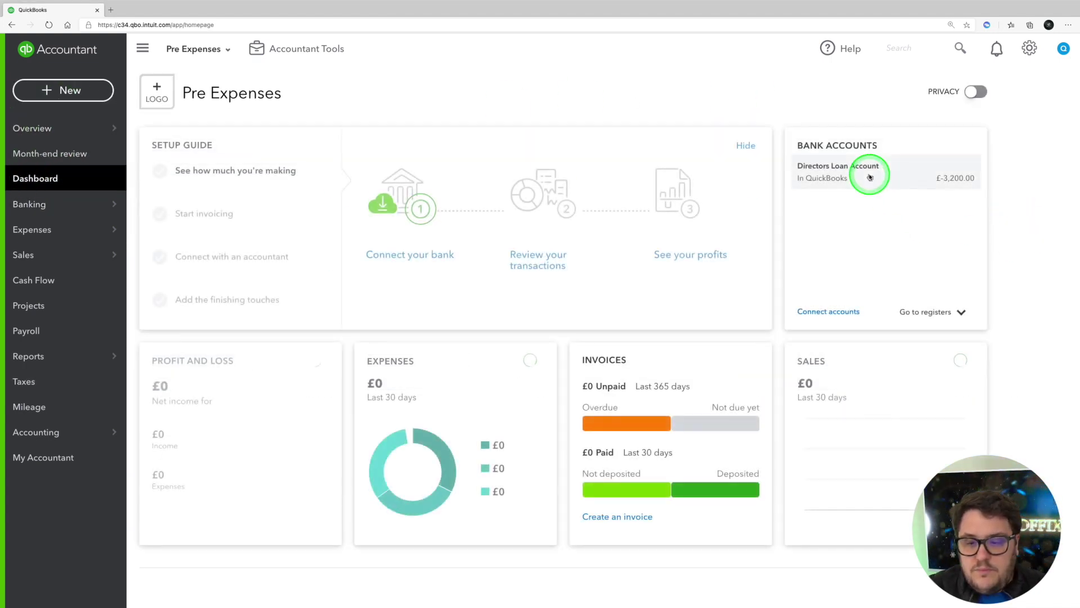
left_click(868, 176)
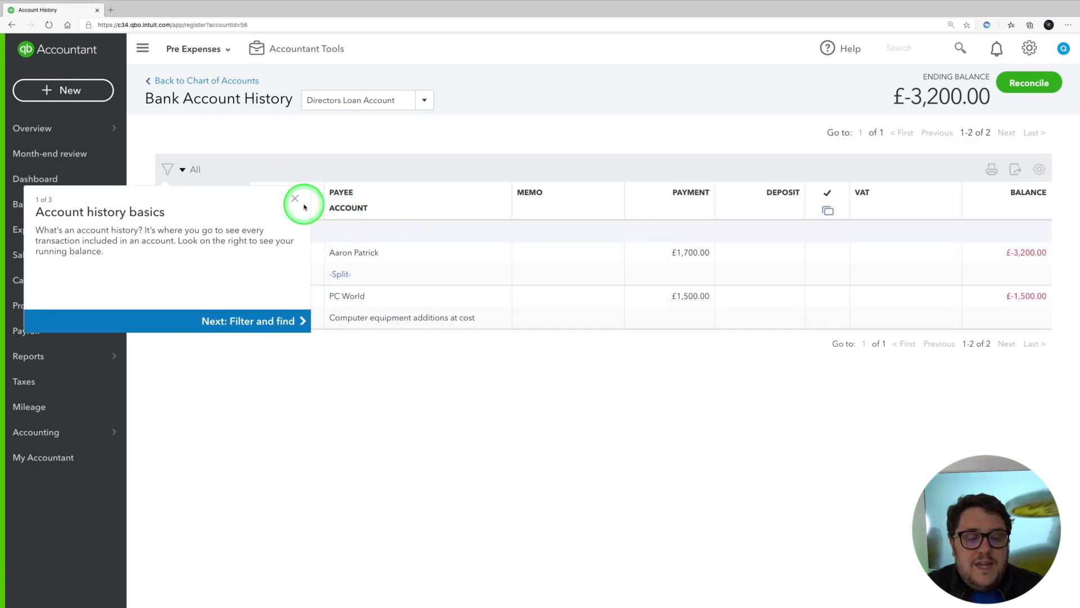
left_click(295, 199)
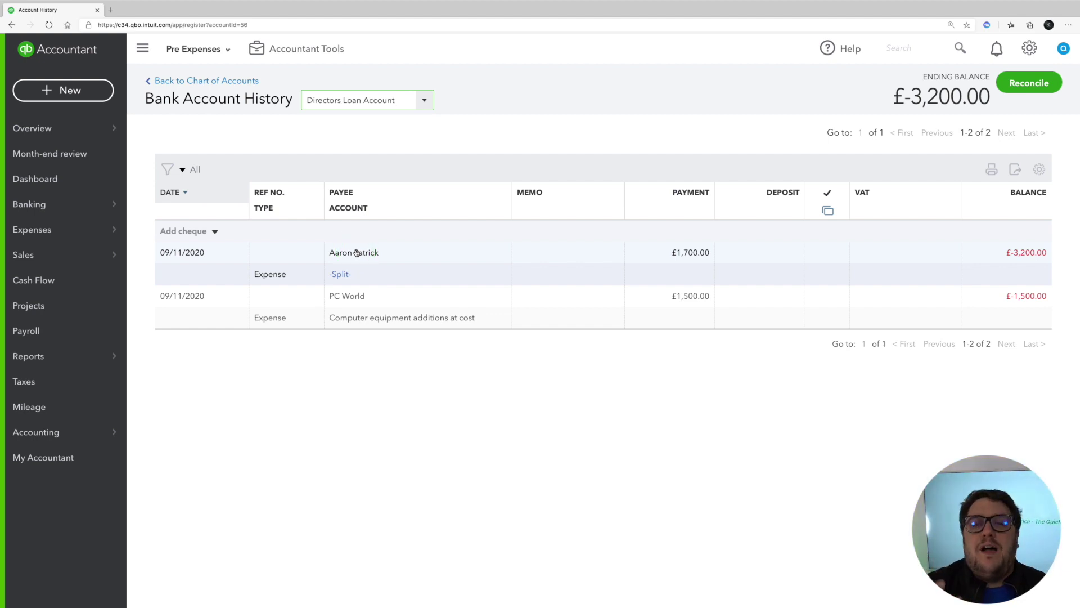
left_click(355, 315)
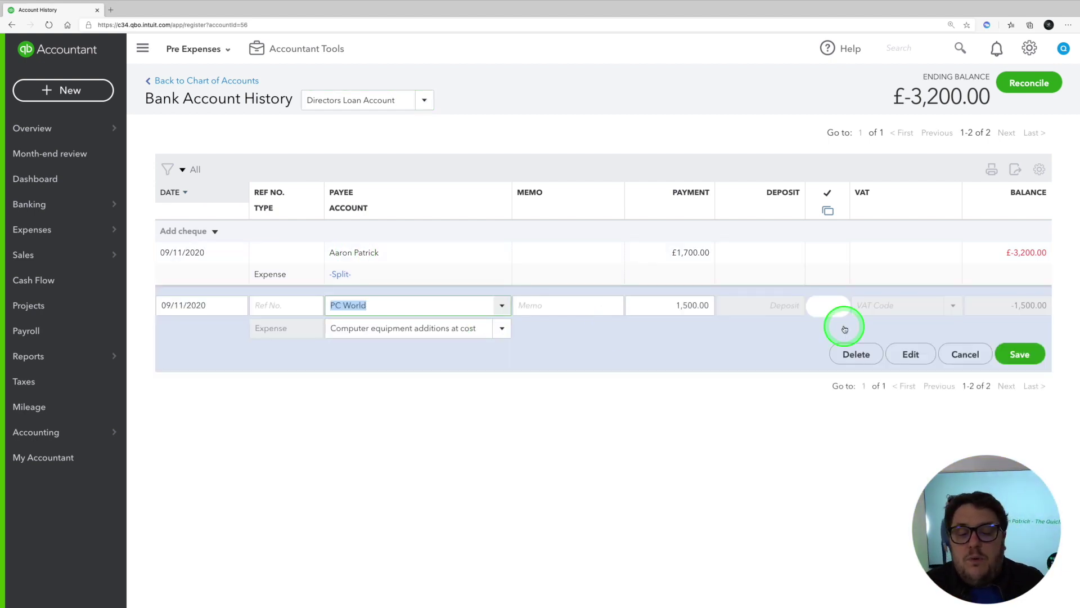
left_click(911, 354)
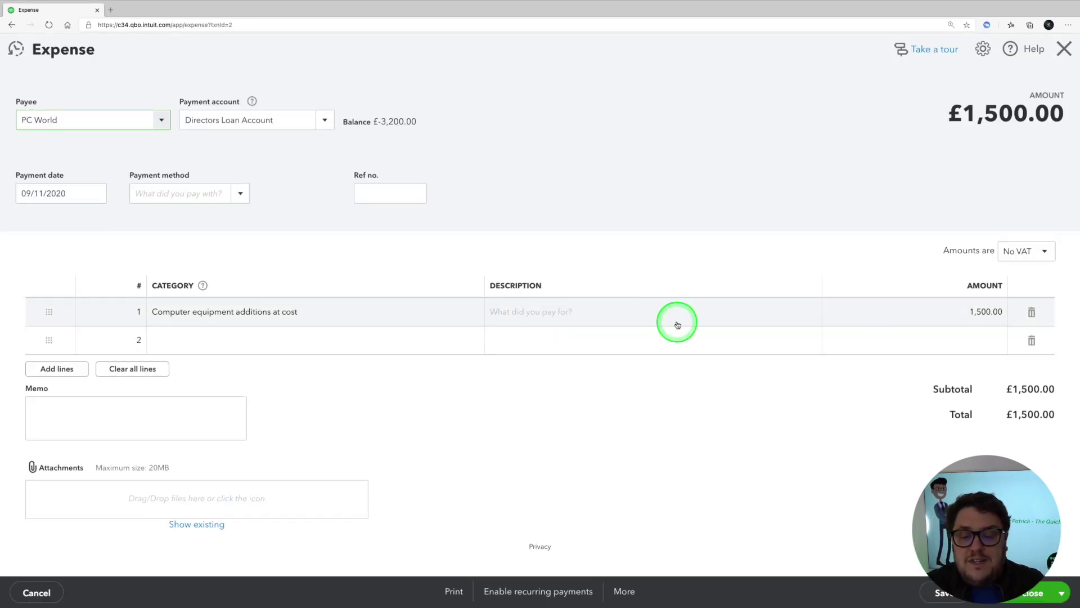
left_click(1041, 251)
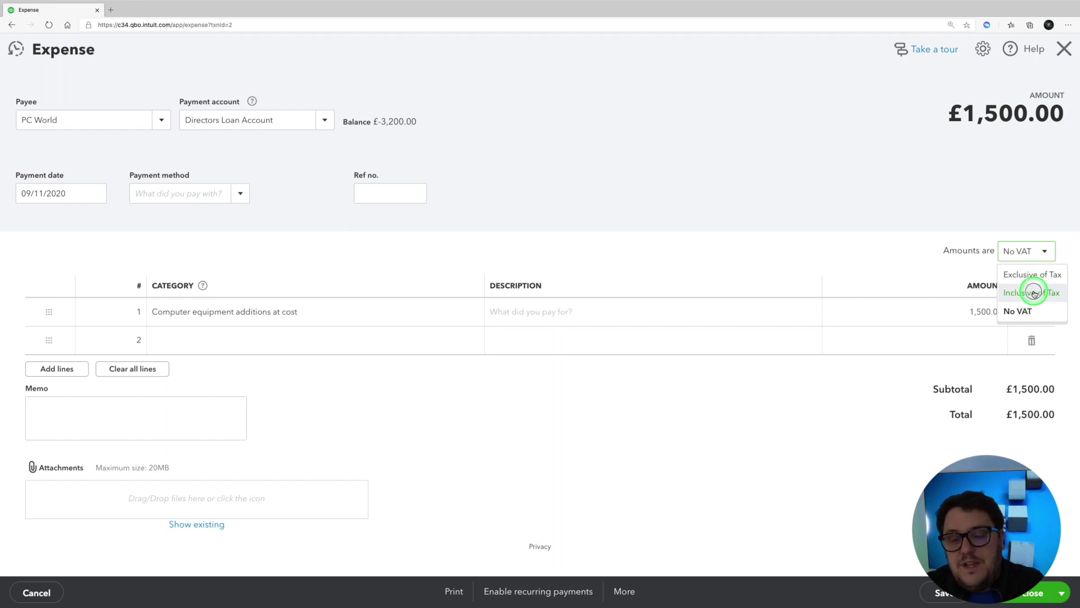
Make the PC World expense VAT-inclusive at 20.0% S, save it, and view the VAT page
left_click(1033, 293)
left_click(863, 308)
left_click(1005, 309)
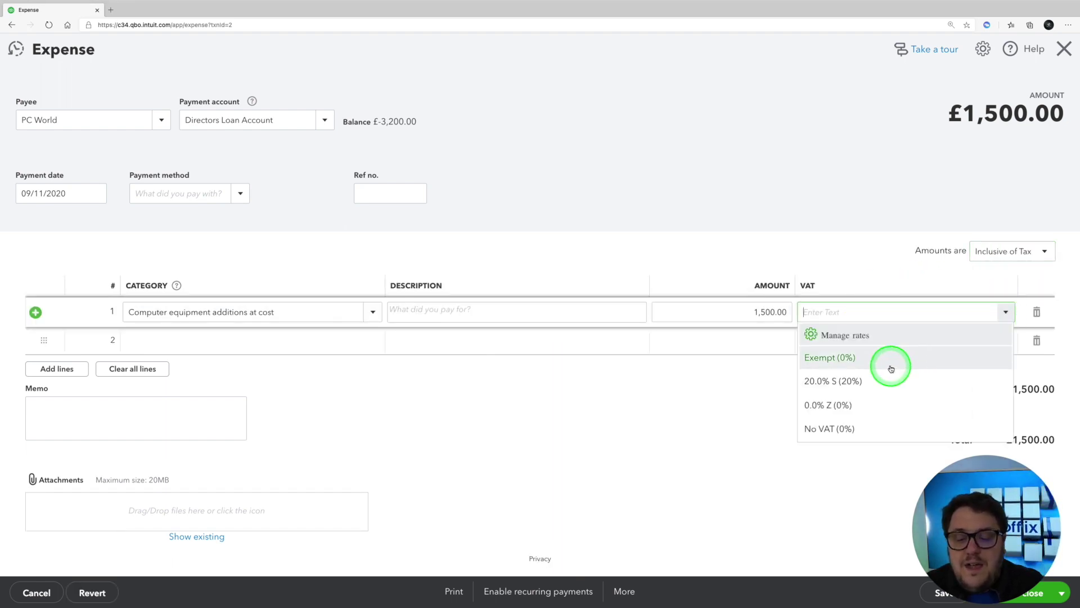
left_click(856, 379)
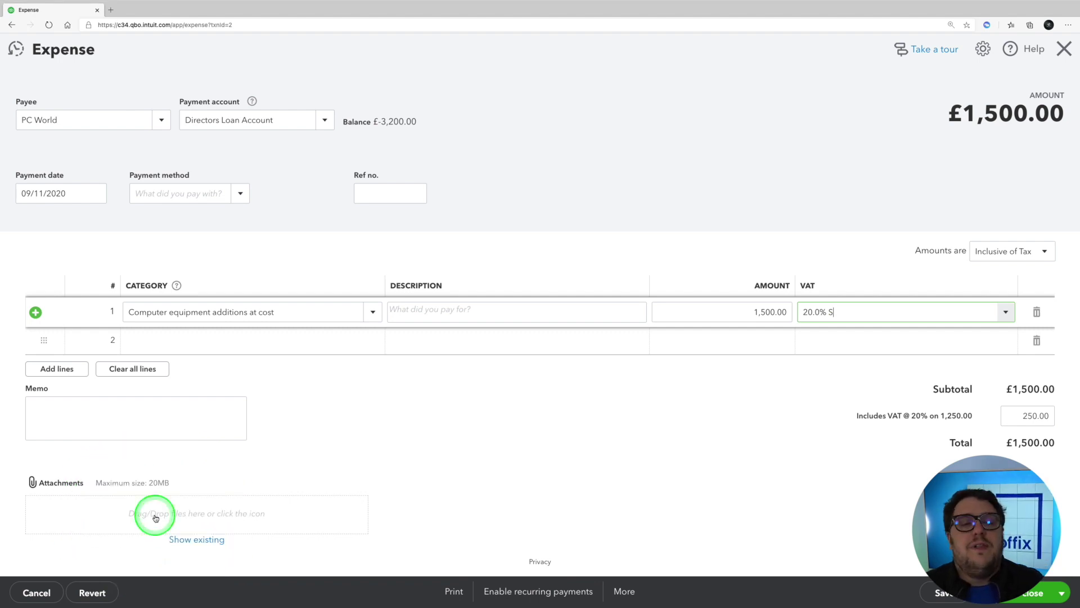
left_click(1025, 593)
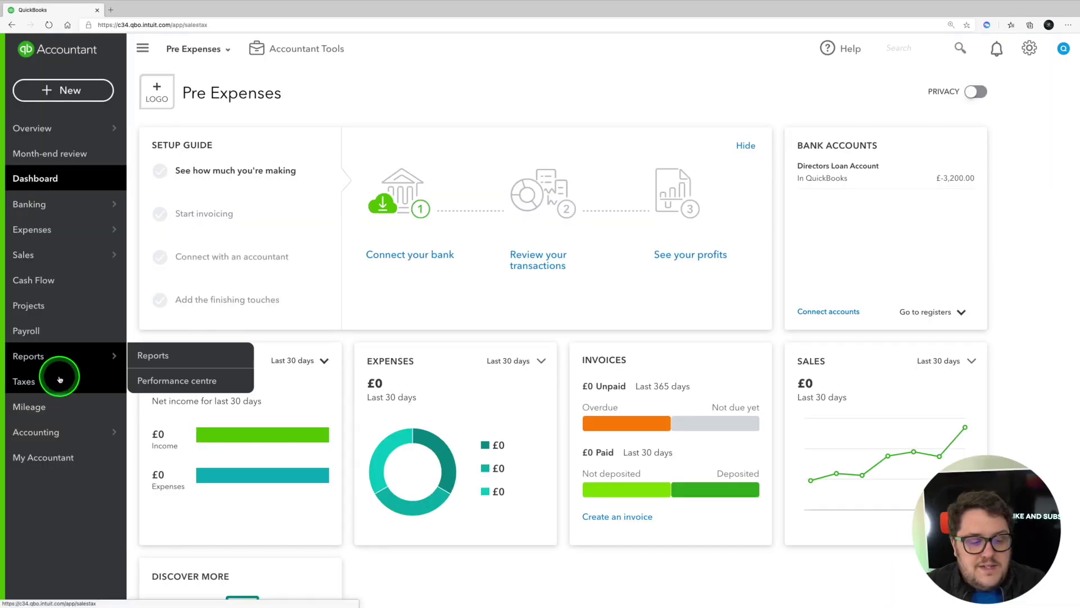
left_click(59, 379)
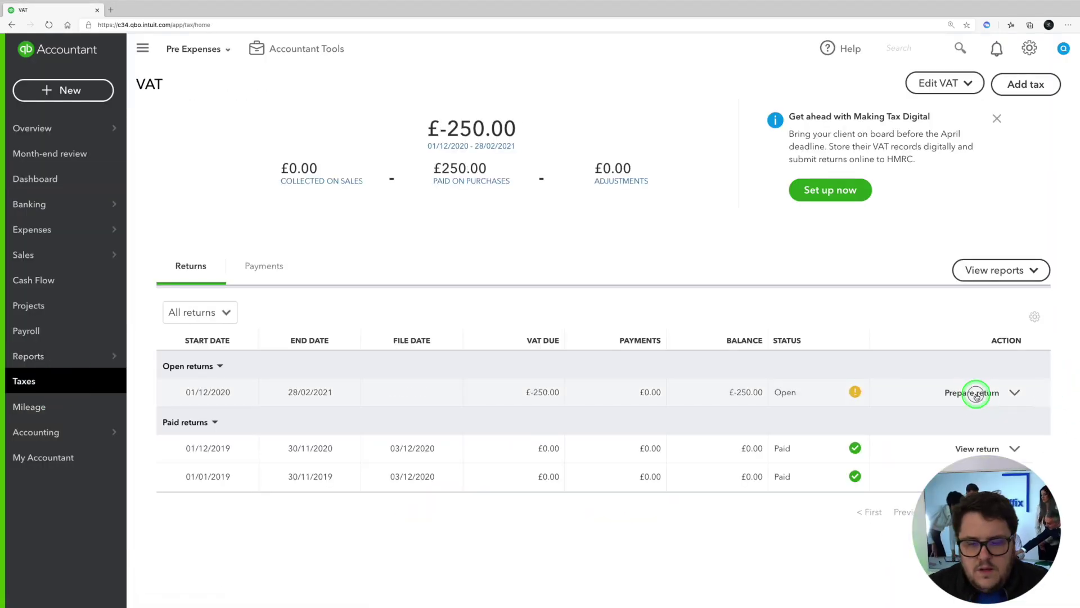
left_click(974, 392)
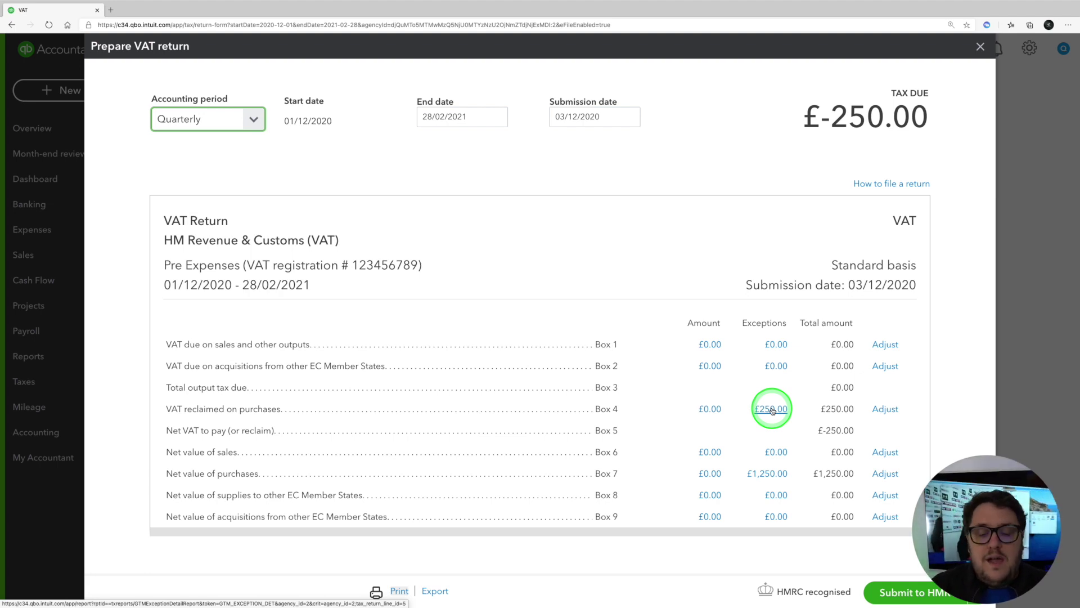
left_click(982, 45)
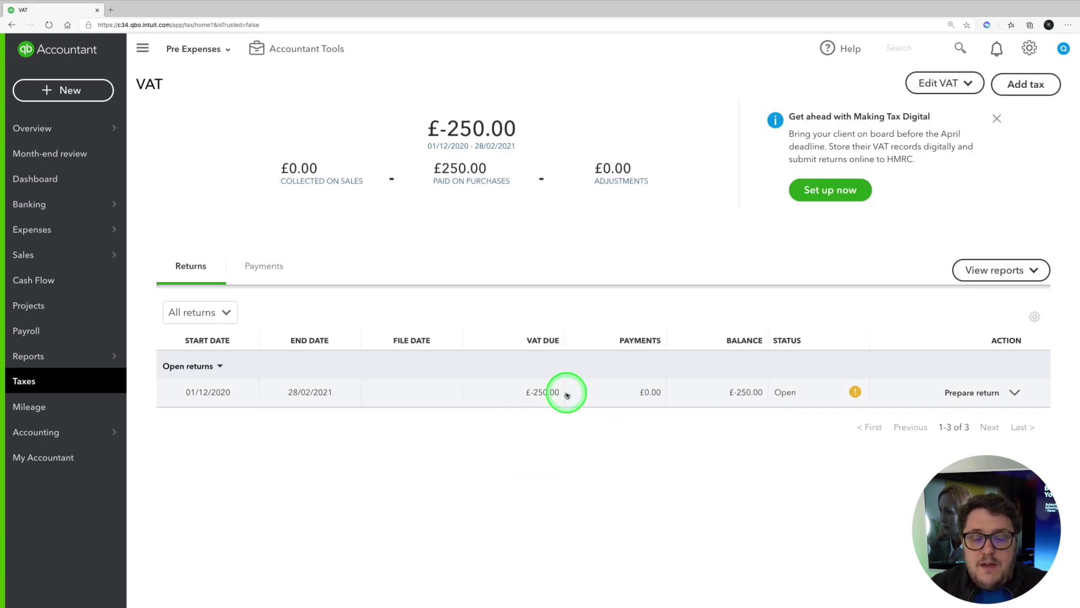